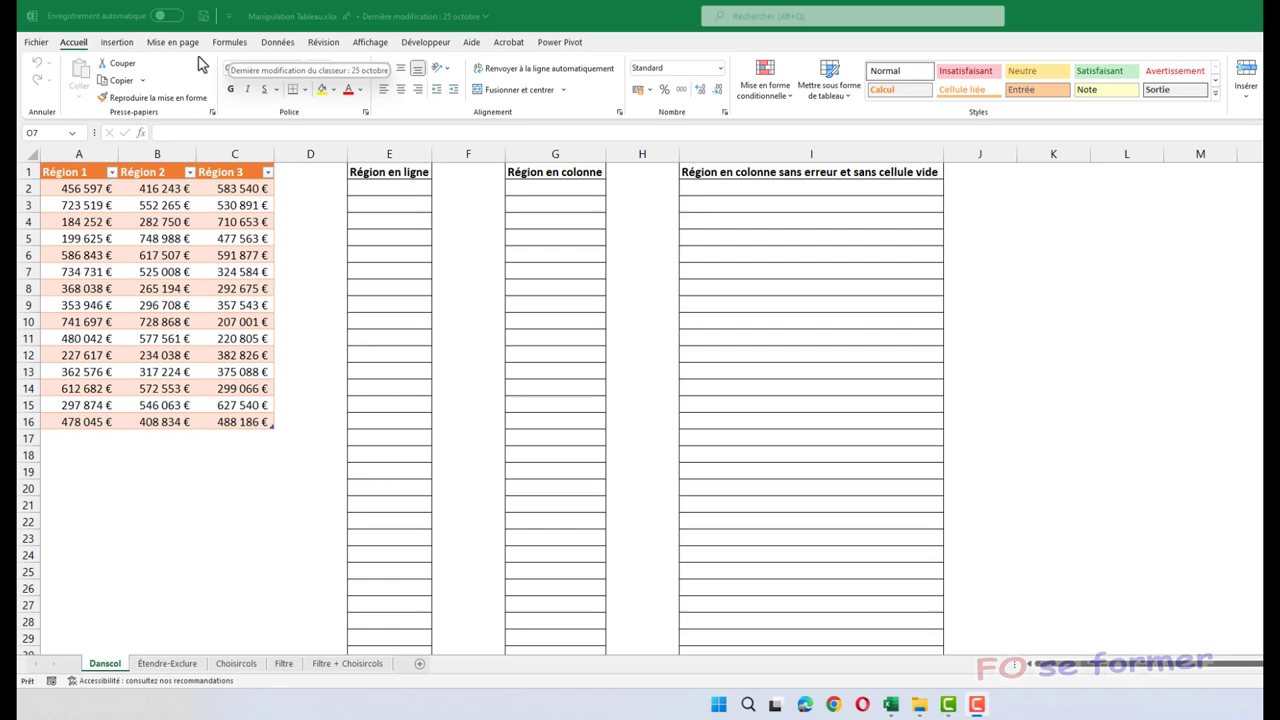
# View the Office account and version information, then return to the worksheet
pyautogui.click(36, 44)
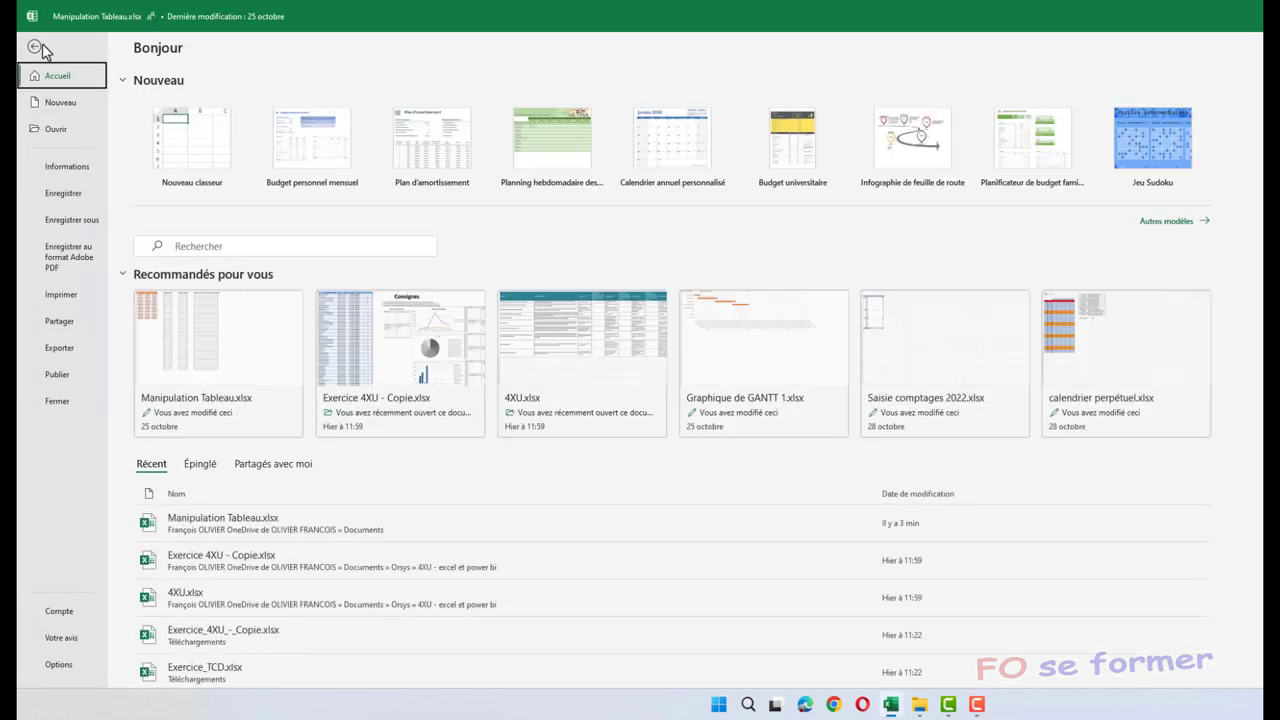
pyautogui.click(54, 617)
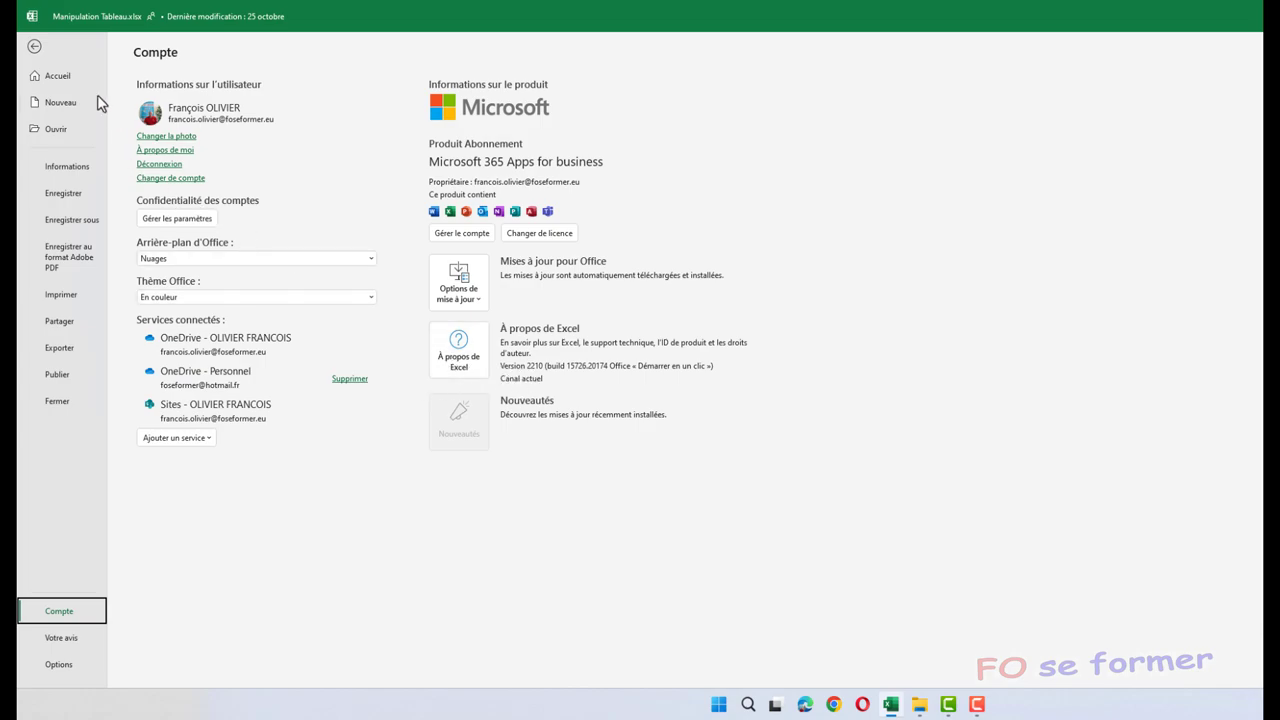
pyautogui.click(36, 48)
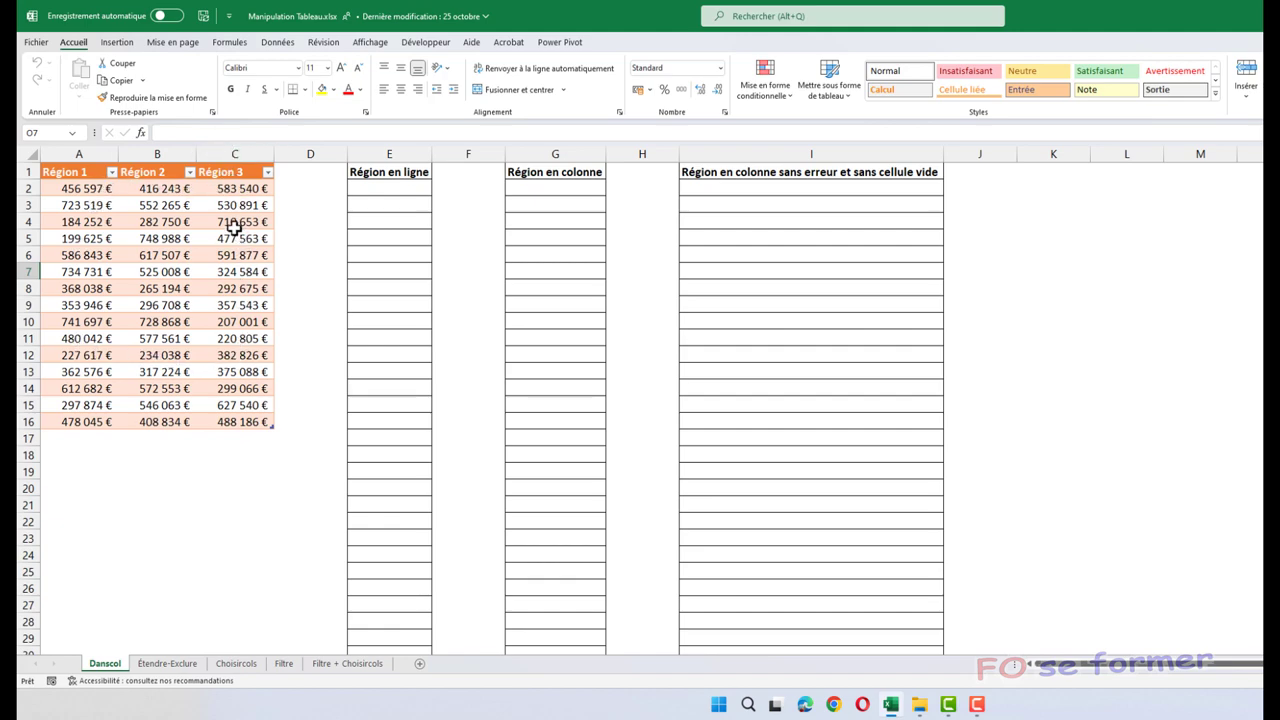
# Browse the Recherche et référence functions and begin a formula in cell E2
pyautogui.click(381, 185)
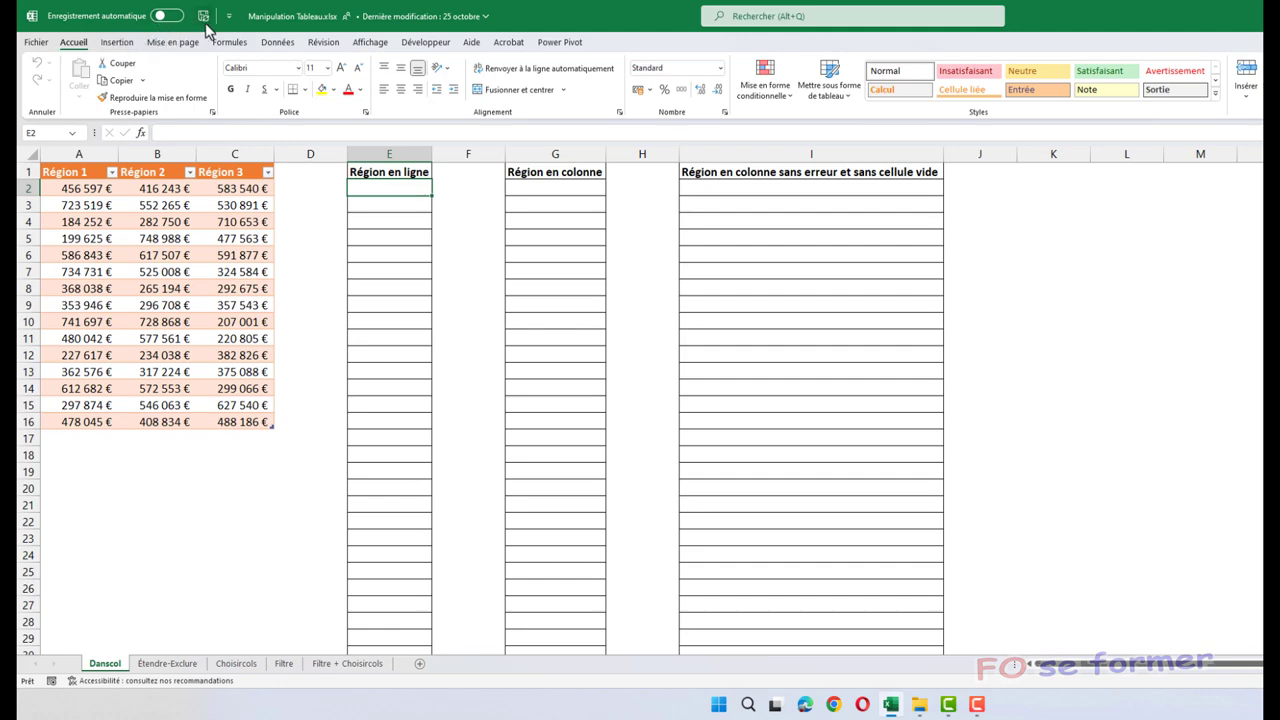
pyautogui.click(230, 42)
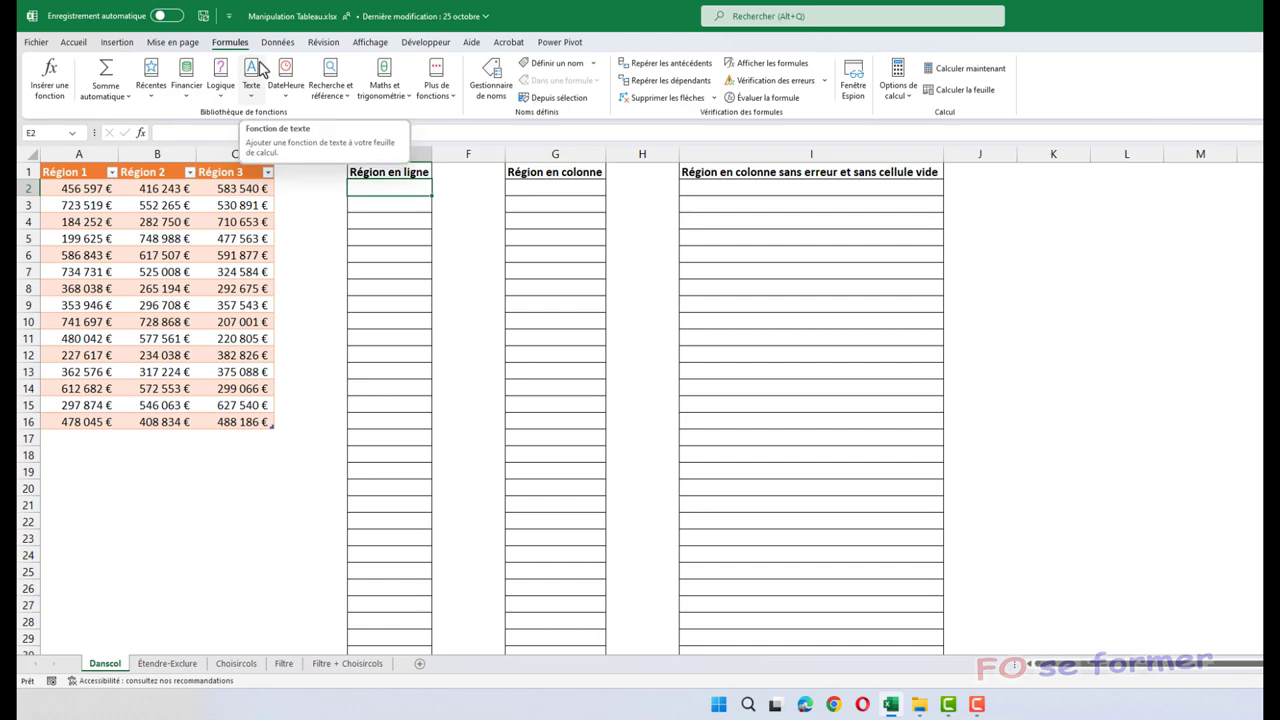
pyautogui.click(332, 96)
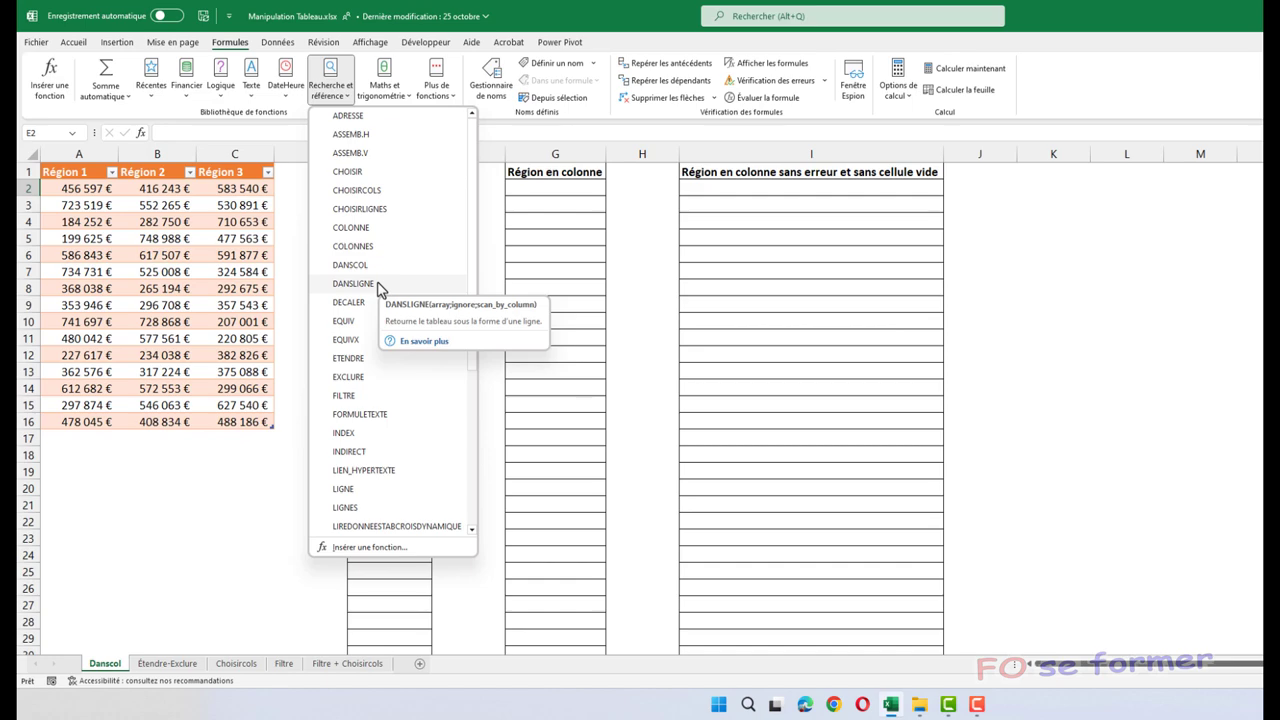
pyautogui.click(580, 32)
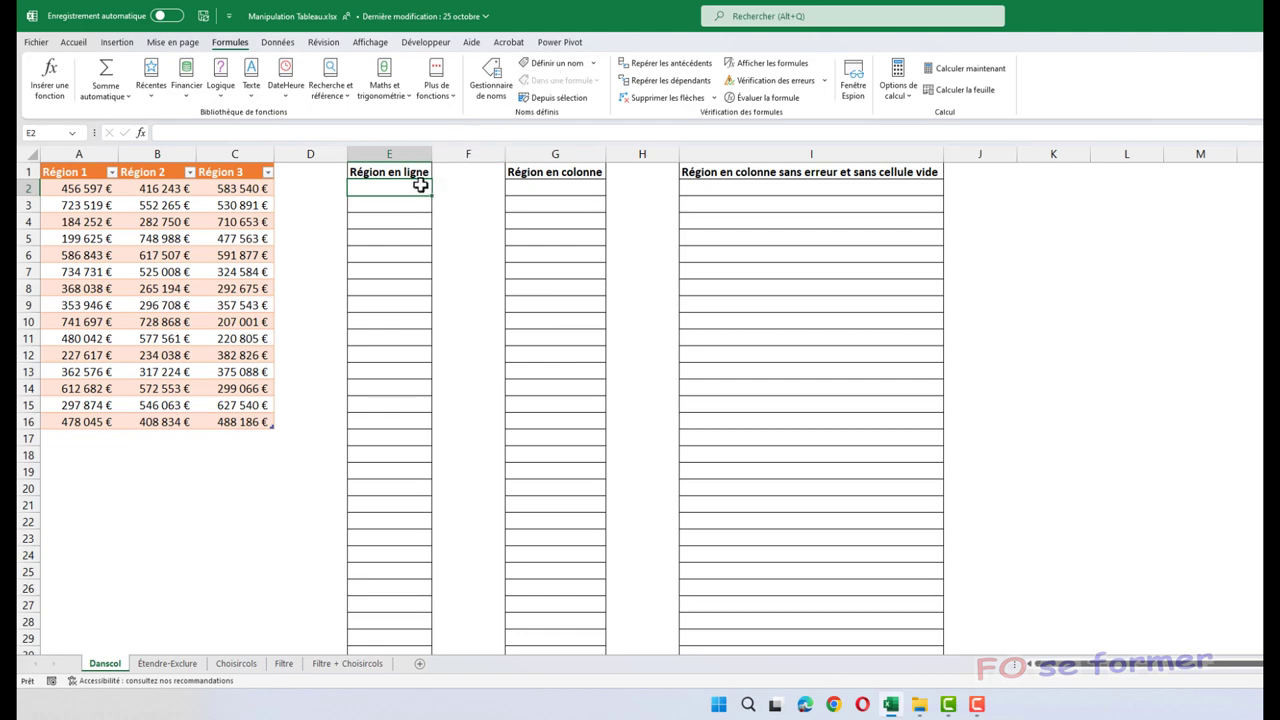
pyautogui.write('=')
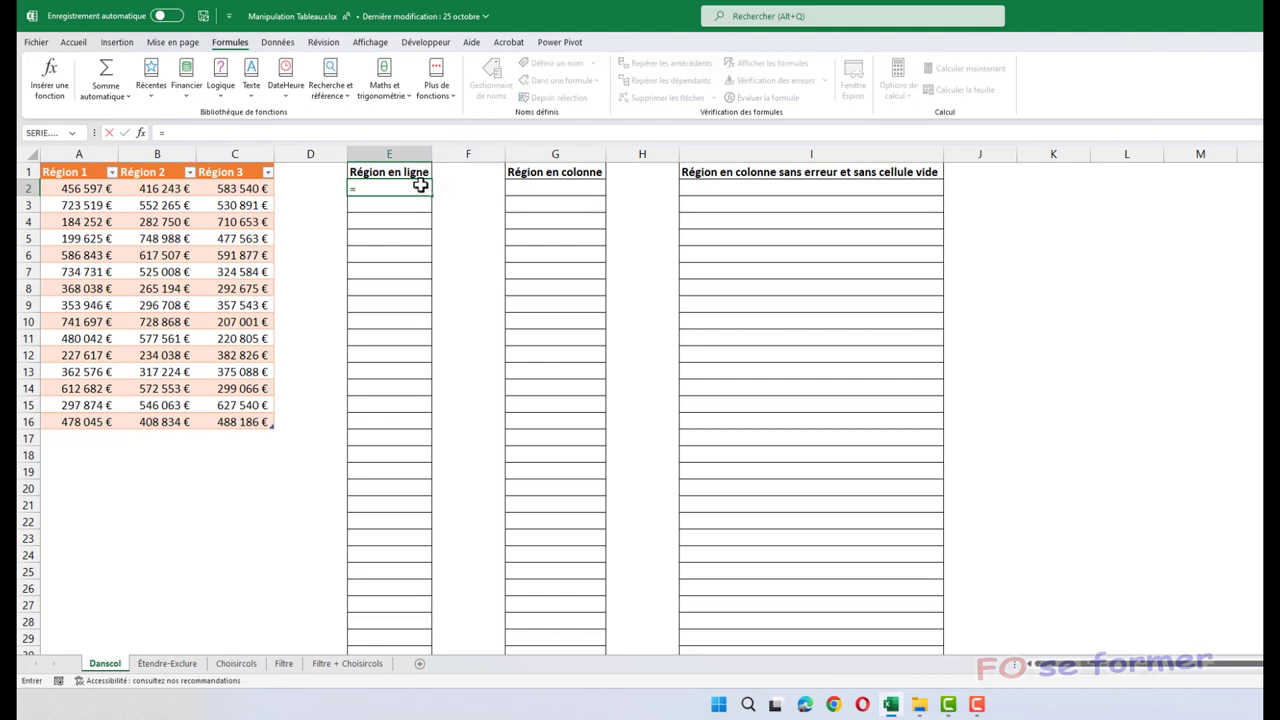
pyautogui.write('d')
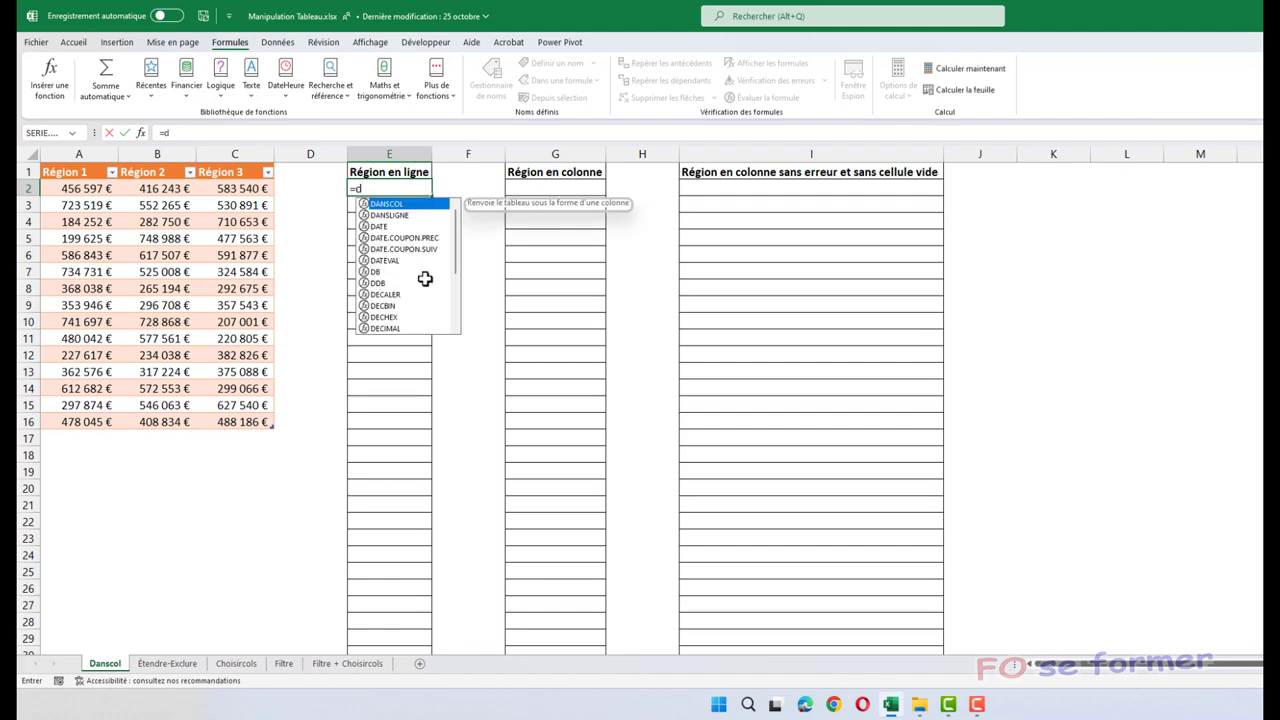
pyautogui.write('ans')
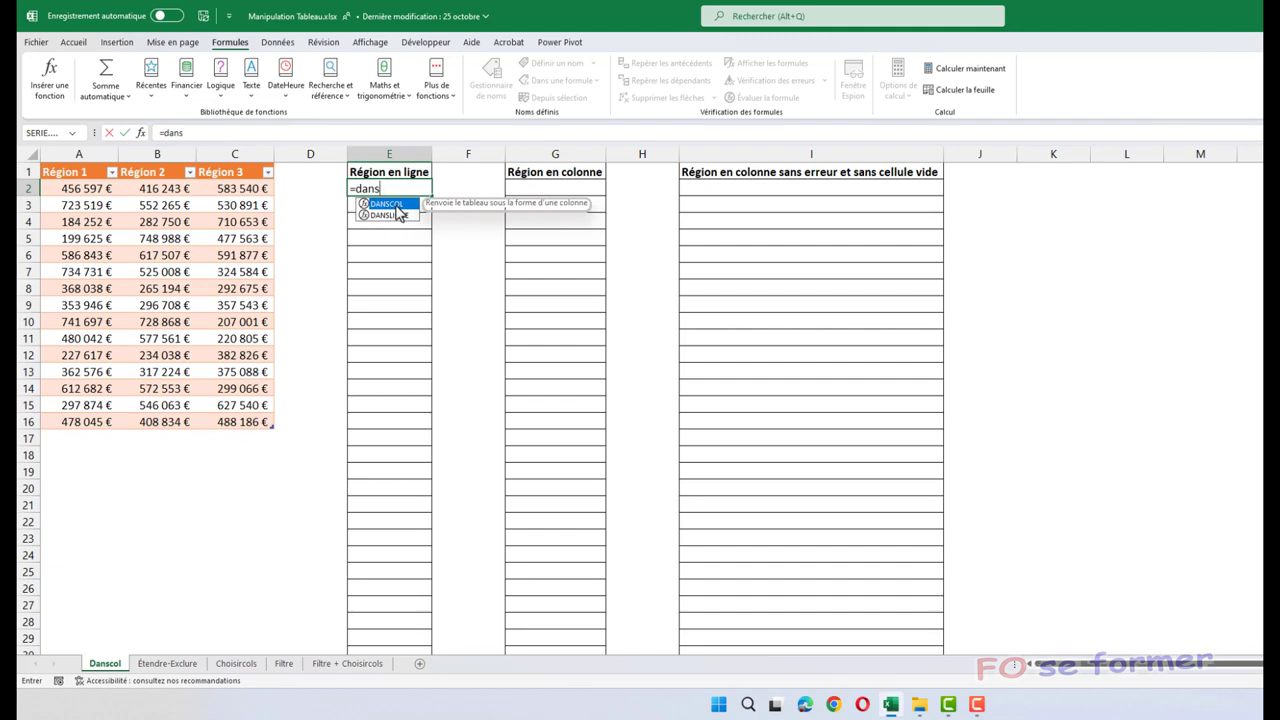
# Insert DANSCOL in E2, review its Ignore and Scan_by_column arguments, and set Array to Tableau1
pyautogui.doubleClick(395, 205)
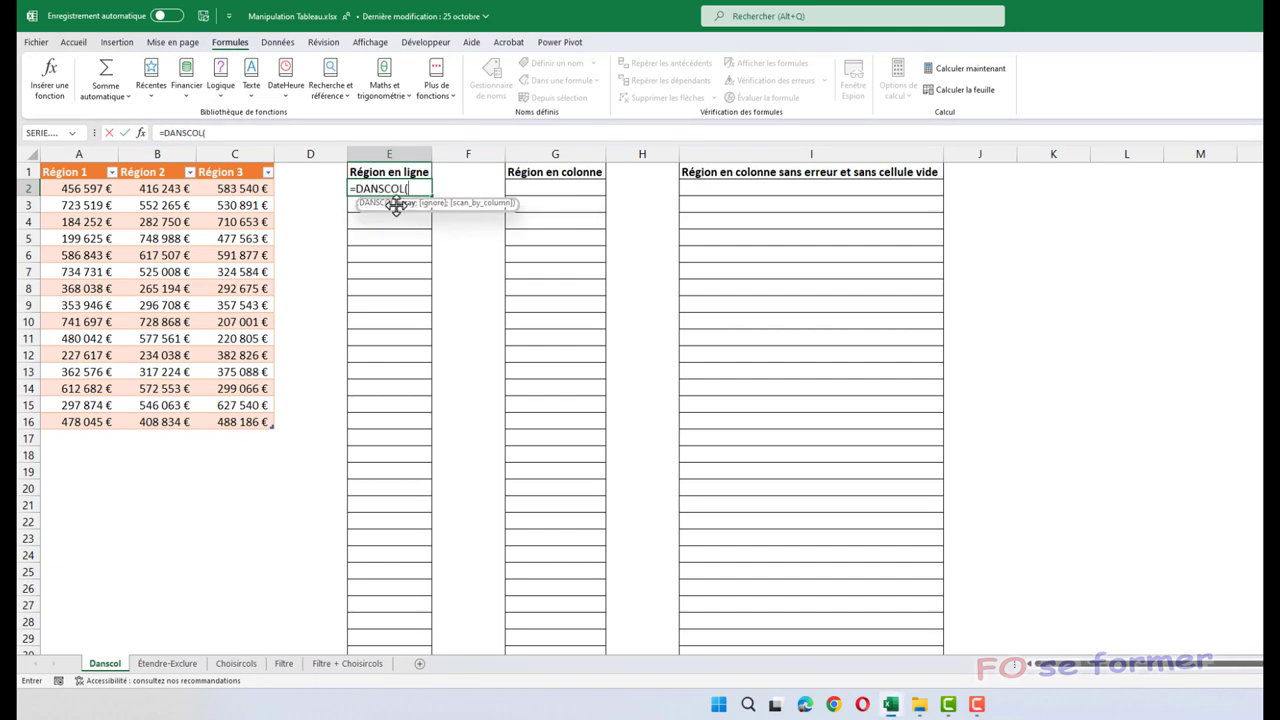
pyautogui.click(141, 132)
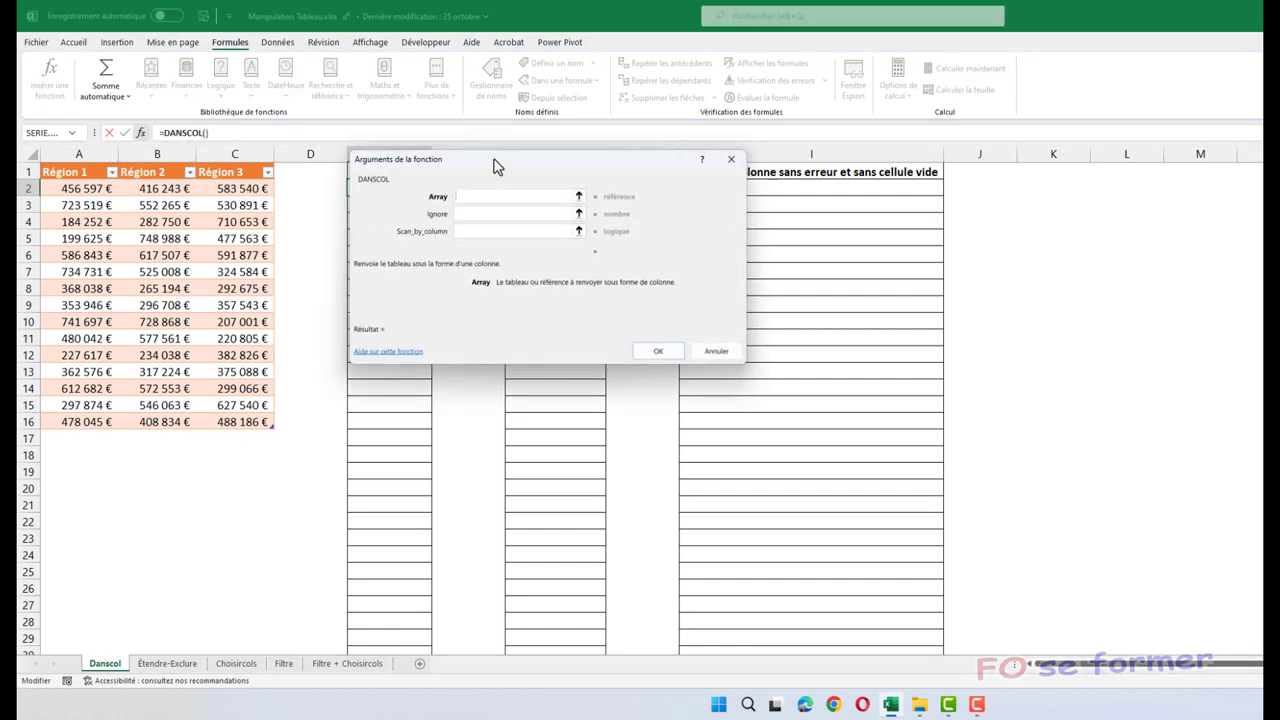
pyautogui.moveTo(492, 160); pyautogui.dragTo(658, 236)
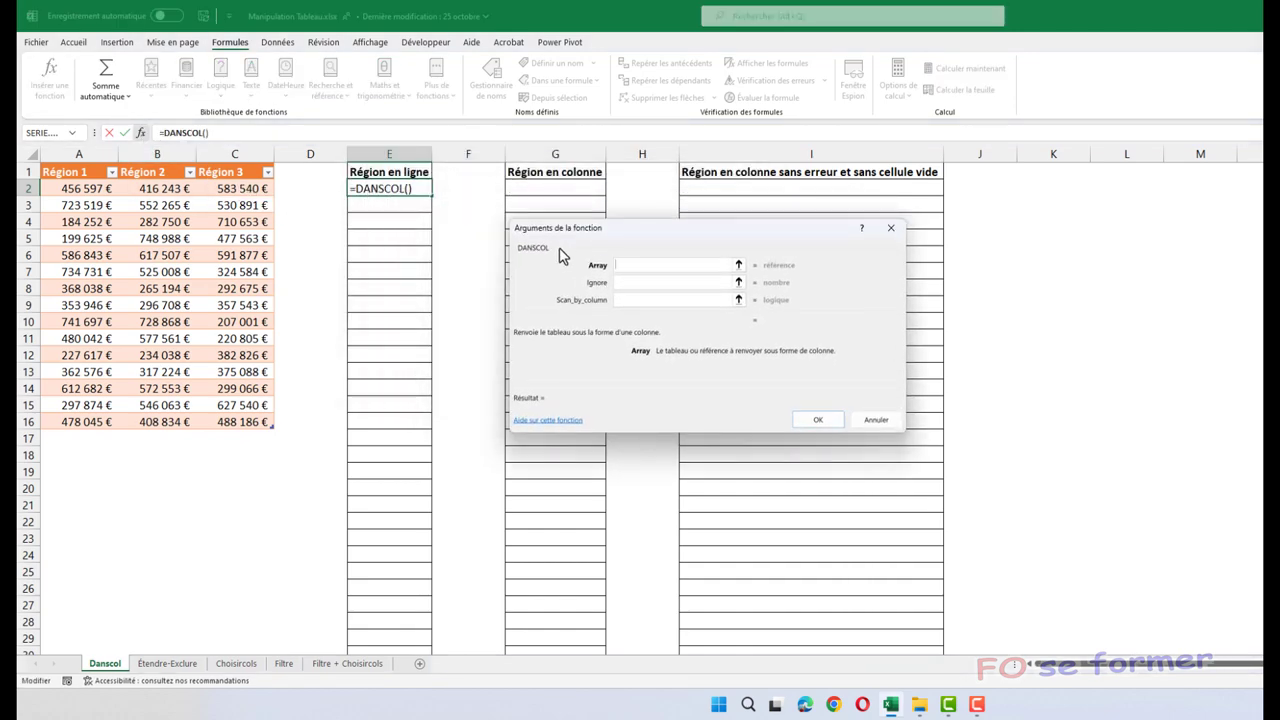
pyautogui.click(672, 283)
pyautogui.click(657, 284)
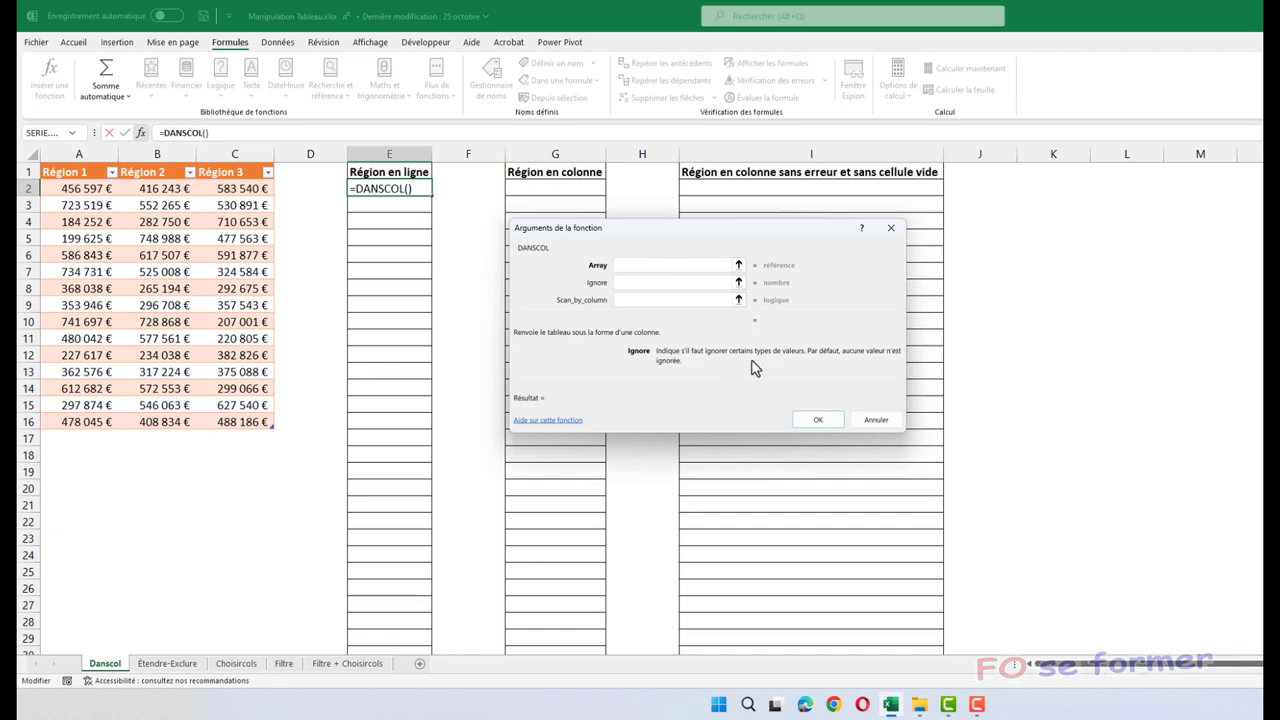
pyautogui.click(638, 300)
pyautogui.click(638, 300)
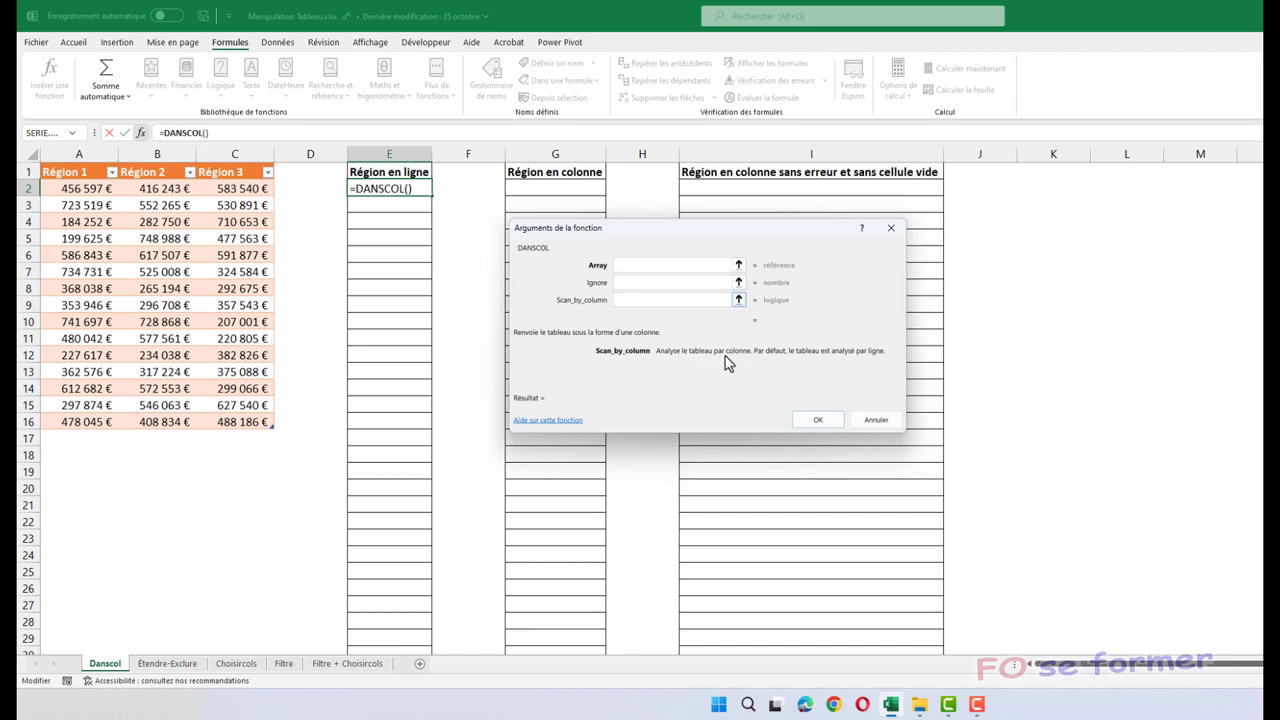
pyautogui.click(667, 268)
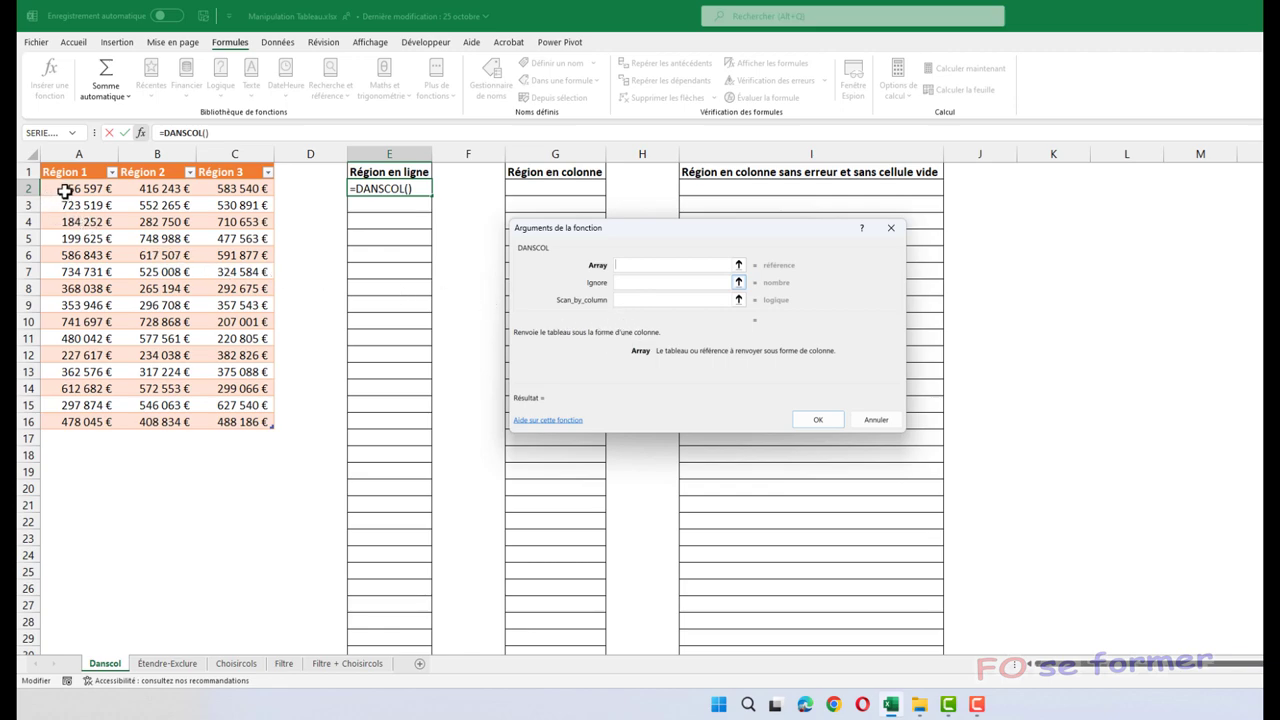
pyautogui.moveTo(64, 191); pyautogui.dragTo(200, 340)
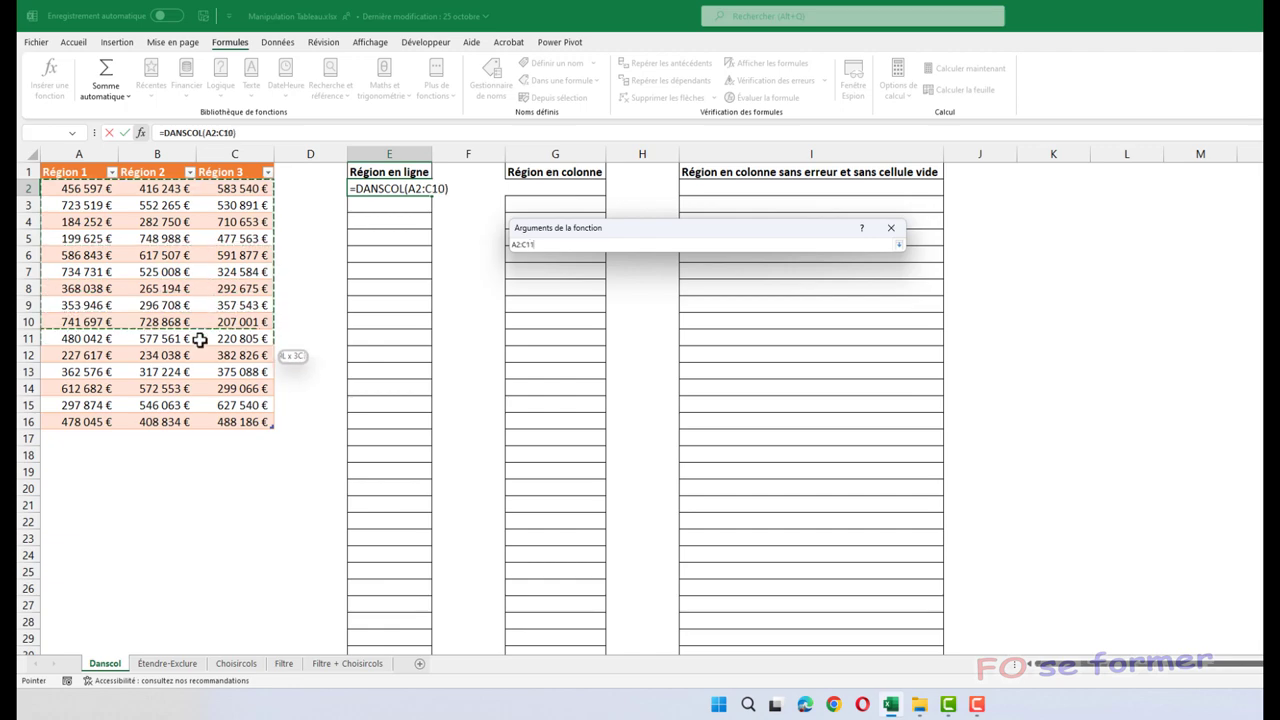
pyautogui.moveTo(200, 340); pyautogui.dragTo(205, 420)
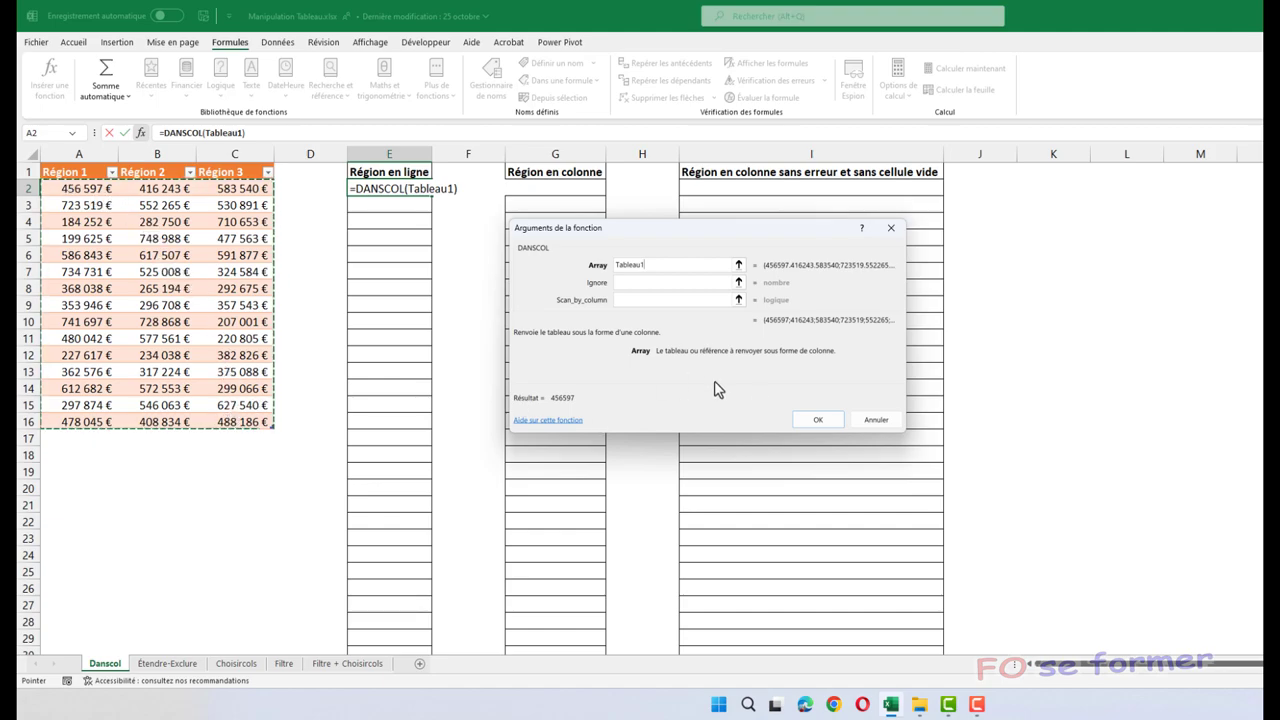
# Confirm =DANSCOL(Tableau1) in E2 and compare its row-by-row spill with table rows 2 and 3
pyautogui.click(818, 420)
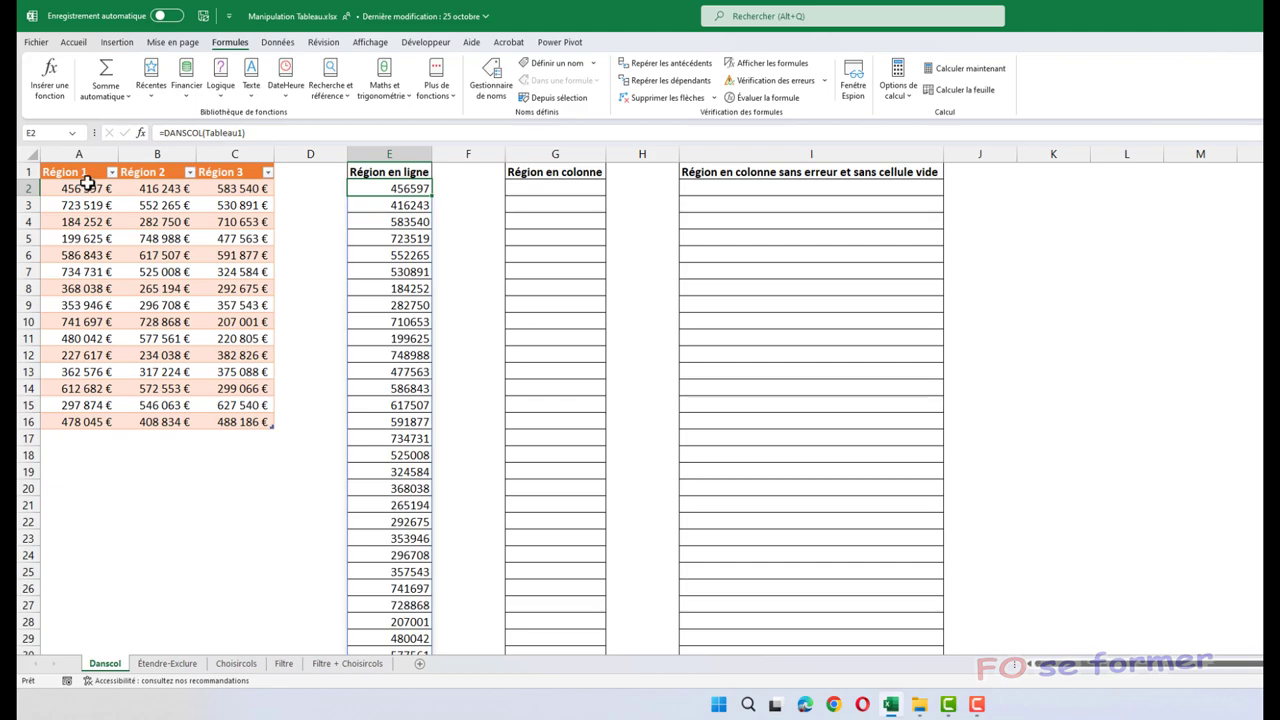
pyautogui.moveTo(85, 188); pyautogui.dragTo(222, 188)
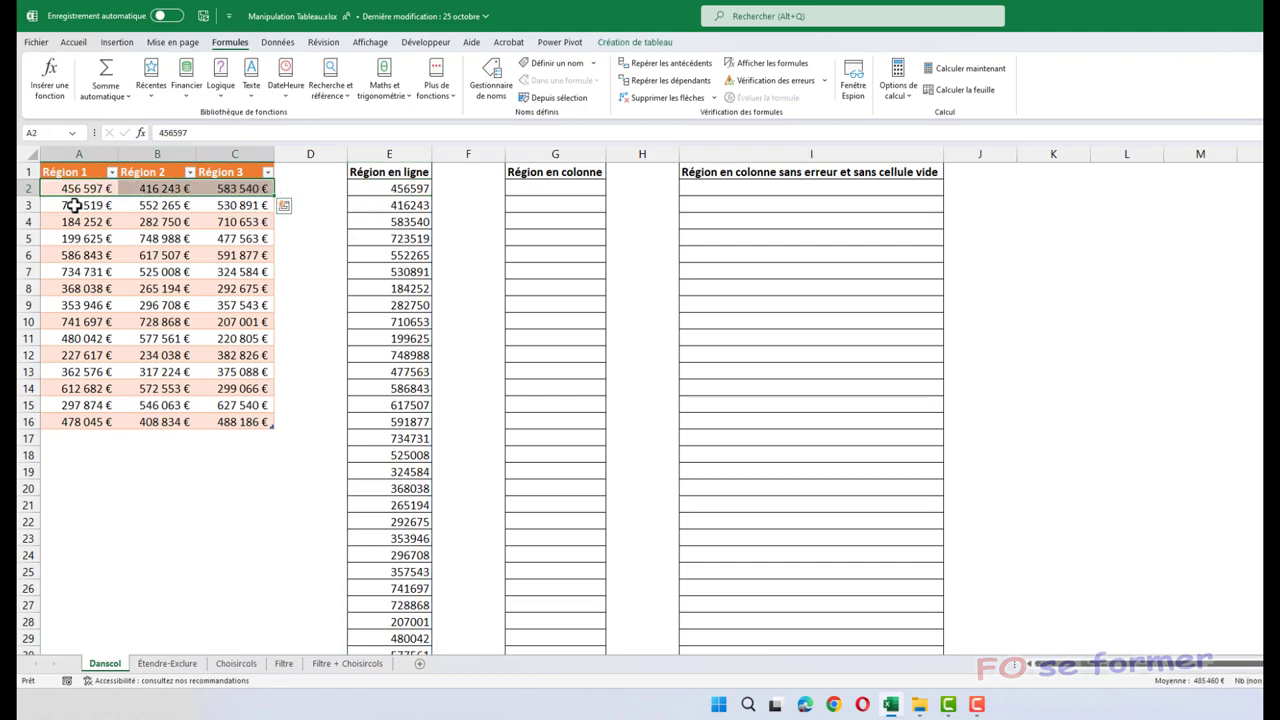
pyautogui.moveTo(72, 205); pyautogui.dragTo(201, 198)
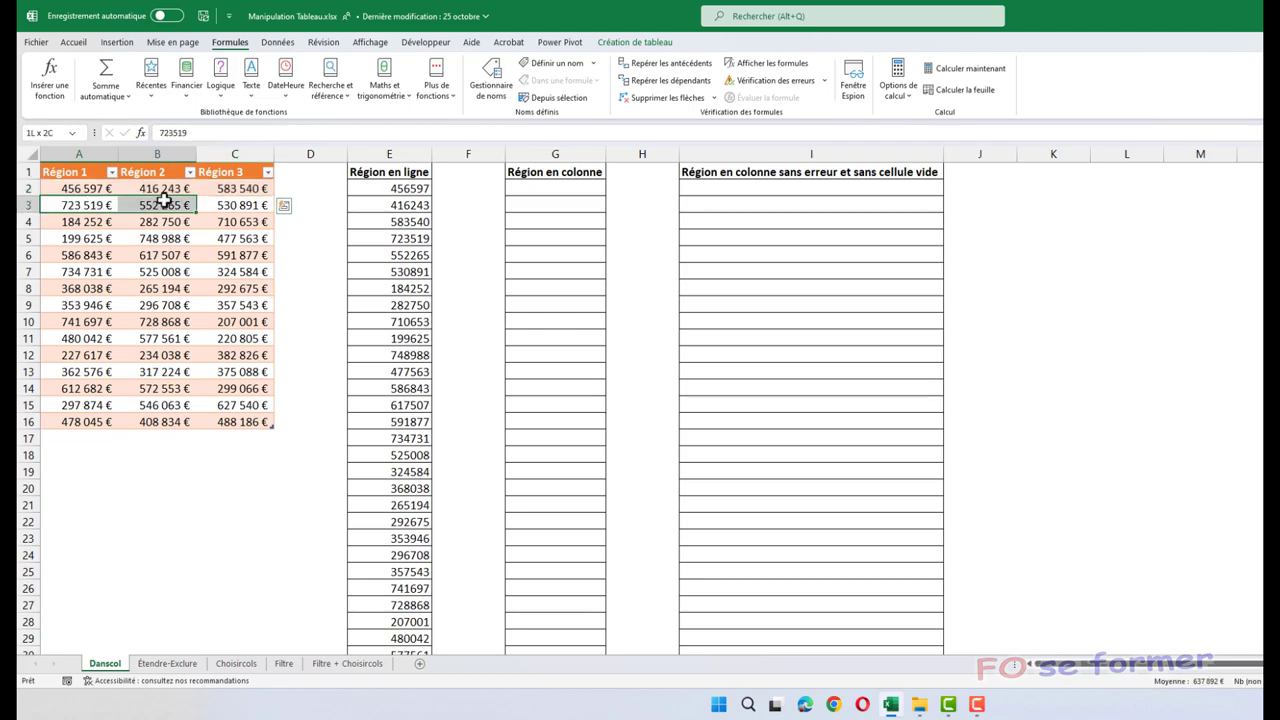
pyautogui.click(388, 237)
pyautogui.moveTo(388, 240); pyautogui.dragTo(388, 268)
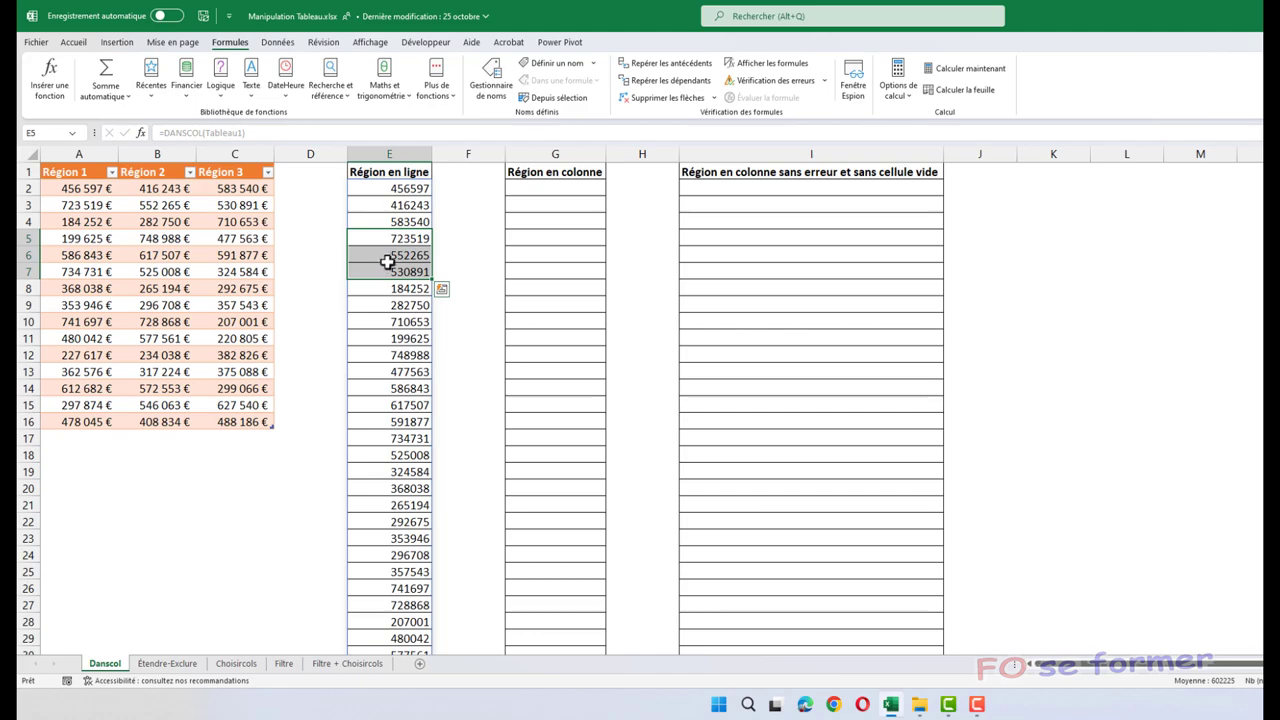
pyautogui.click(514, 192)
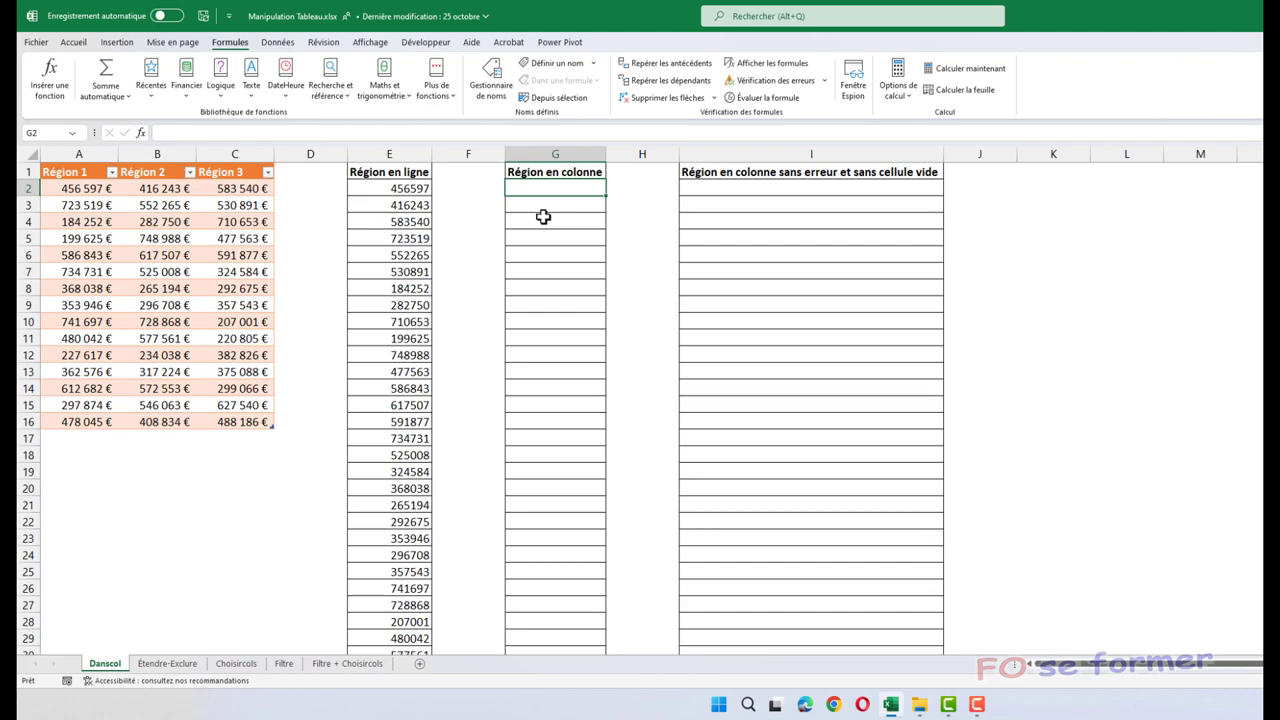
# Start a DANSCOL formula in G2 with the Tableau1 range as its array
pyautogui.write('=da')
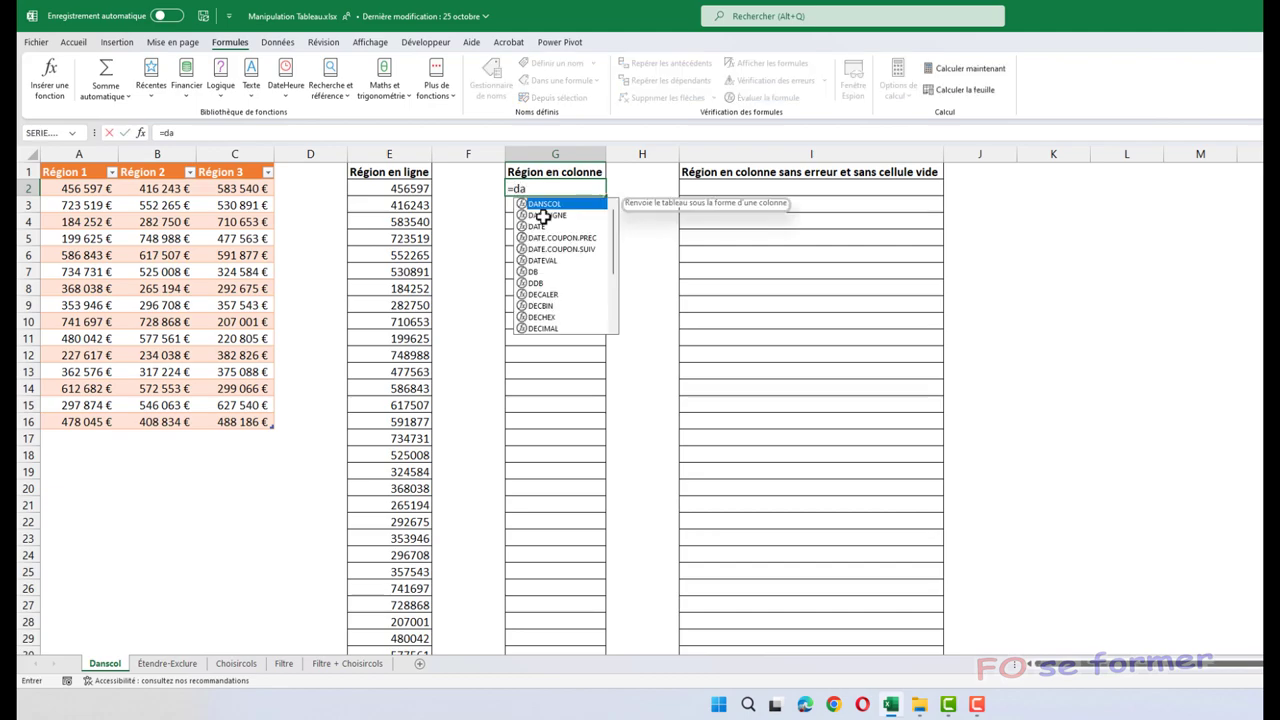
pyautogui.write('ns')
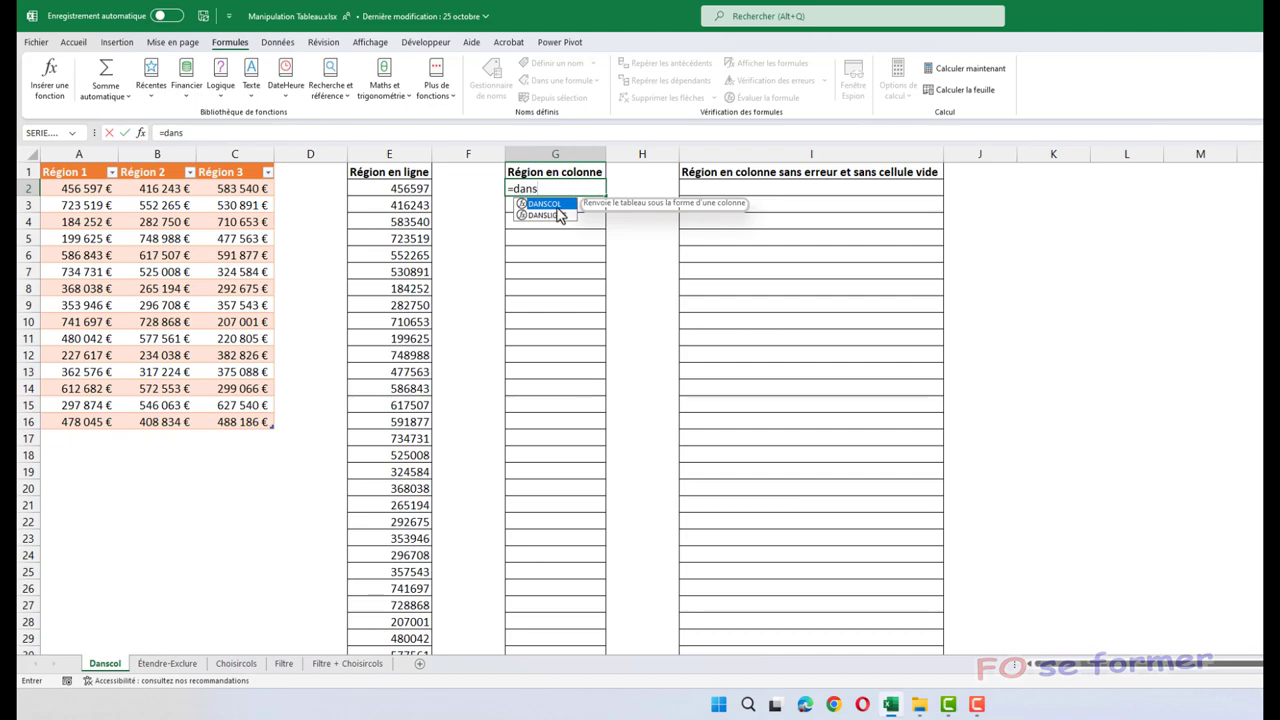
pyautogui.doubleClick(561, 206)
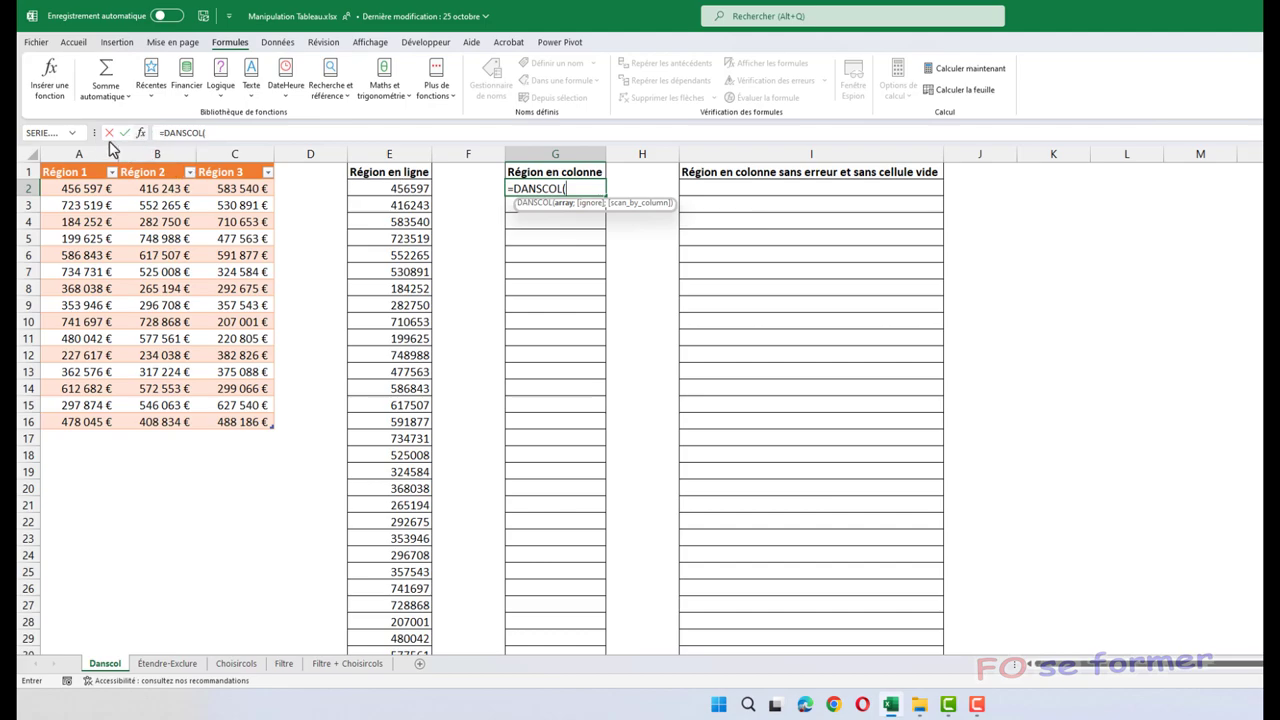
pyautogui.click(141, 133)
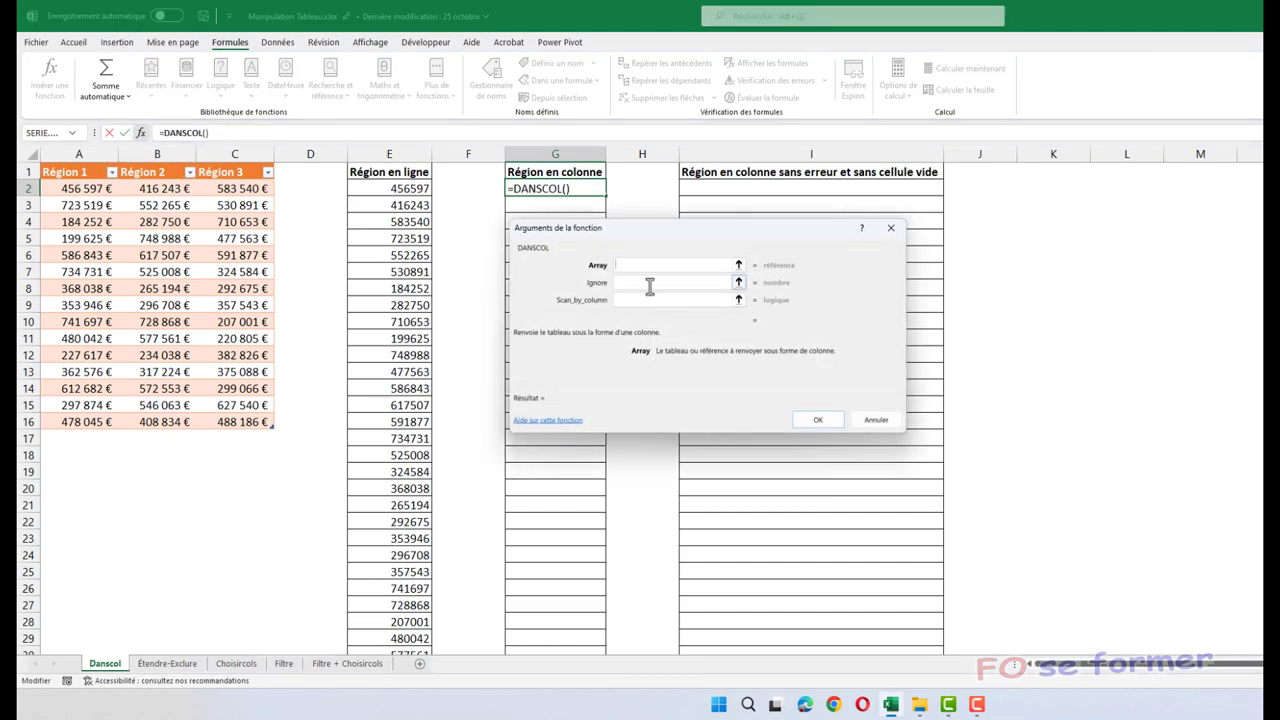
pyautogui.moveTo(706, 246); pyautogui.dragTo(811, 254)
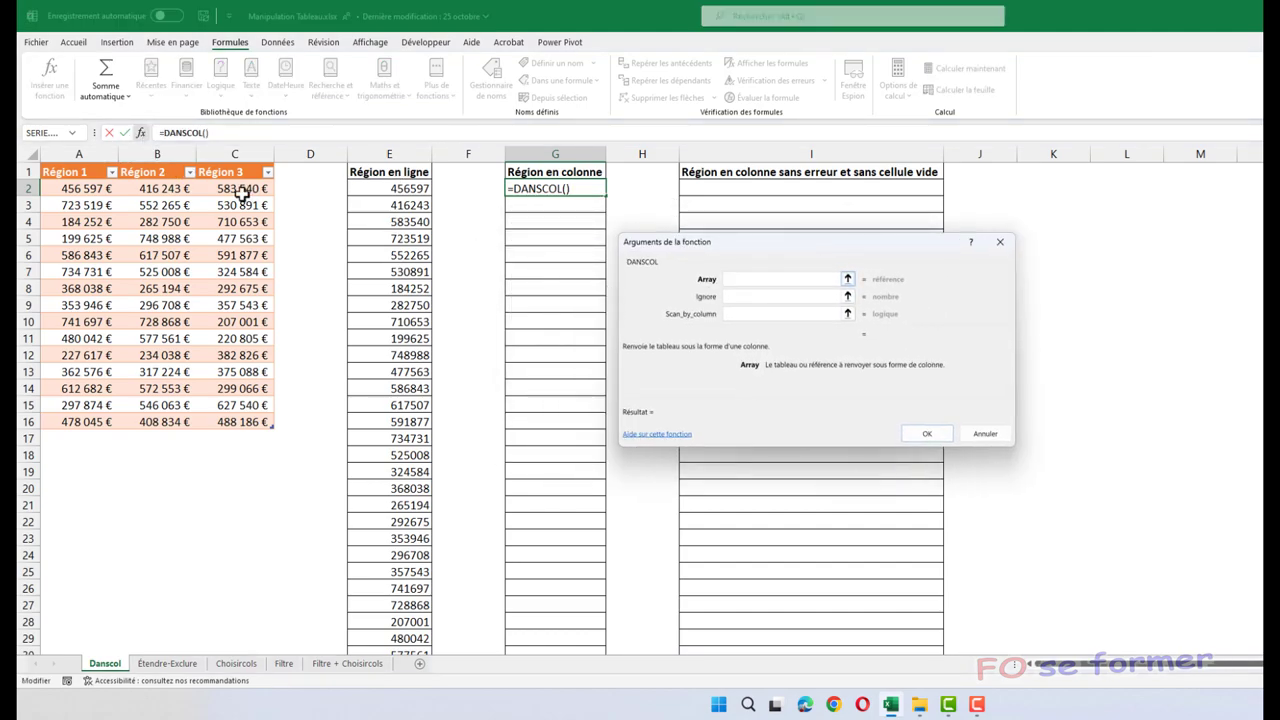
pyautogui.moveTo(100, 188)
pyautogui.mouseDown()
pyautogui.moveTo(231, 236)
pyautogui.moveTo(272, 425)
pyautogui.mouseUp()
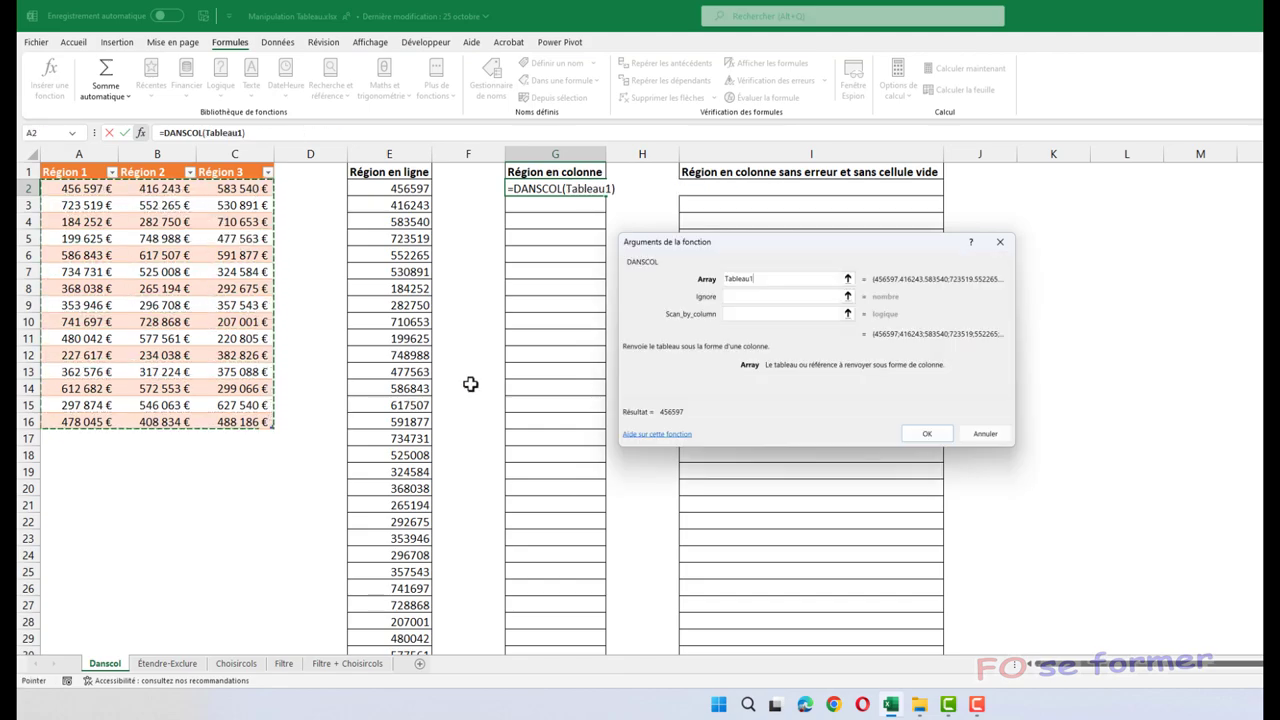
# Try 0, 1 and vrai for Scan_by_column, settling on 1
pyautogui.click(748, 297)
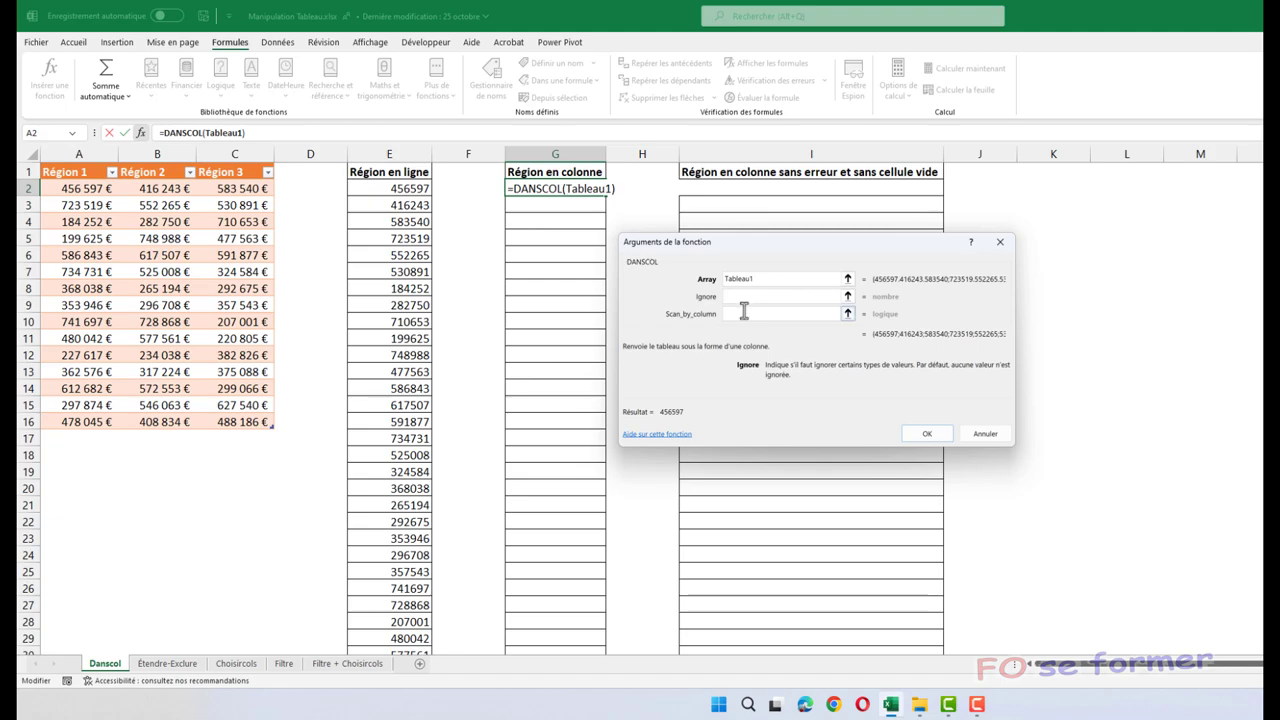
pyautogui.click(744, 313)
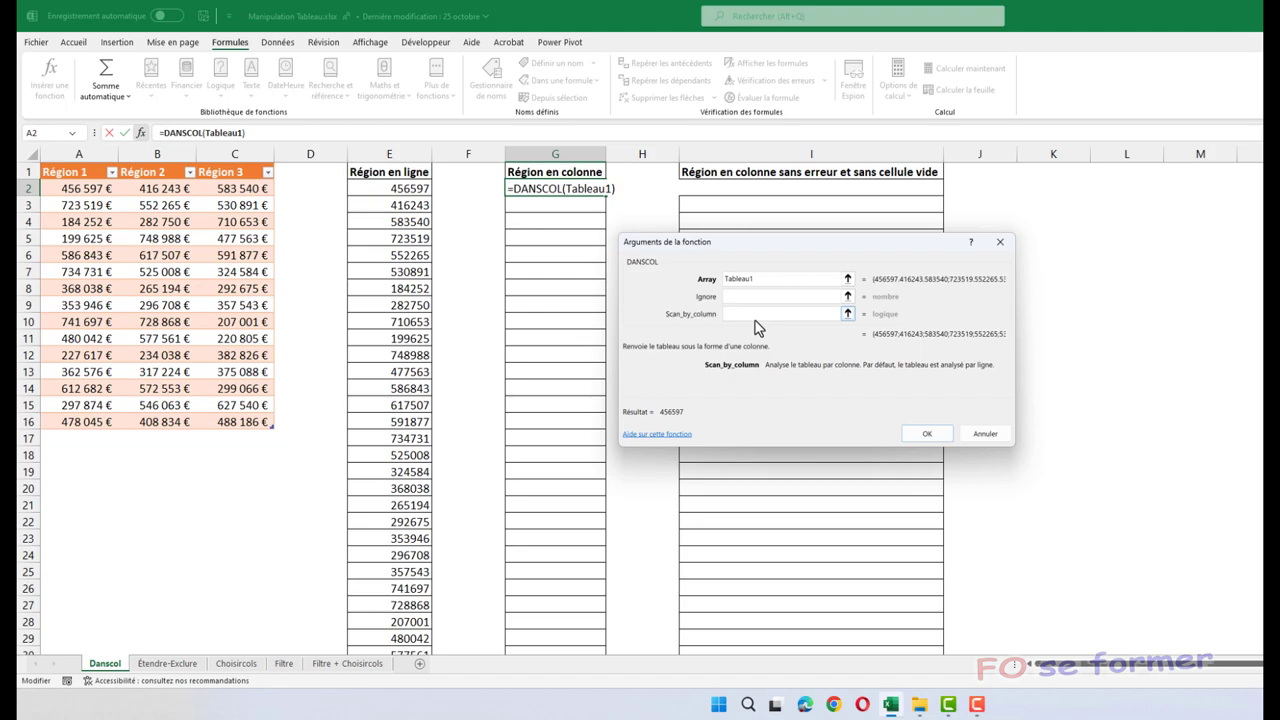
pyautogui.write('0')
pyautogui.press('BackSpace')
pyautogui.write('1')
pyautogui.press('BackSpace')
pyautogui.write('vrai')
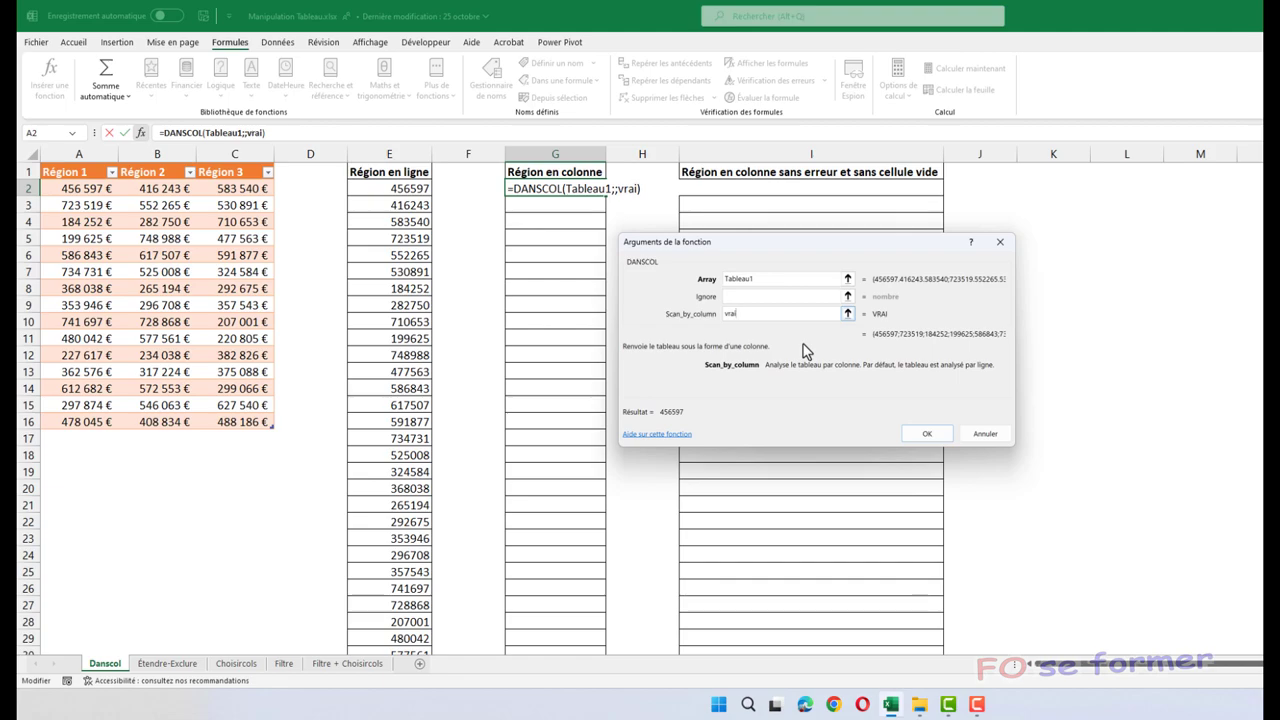
pyautogui.press('BackSpace')
pyautogui.press('BackSpace')
pyautogui.press('BackSpace')
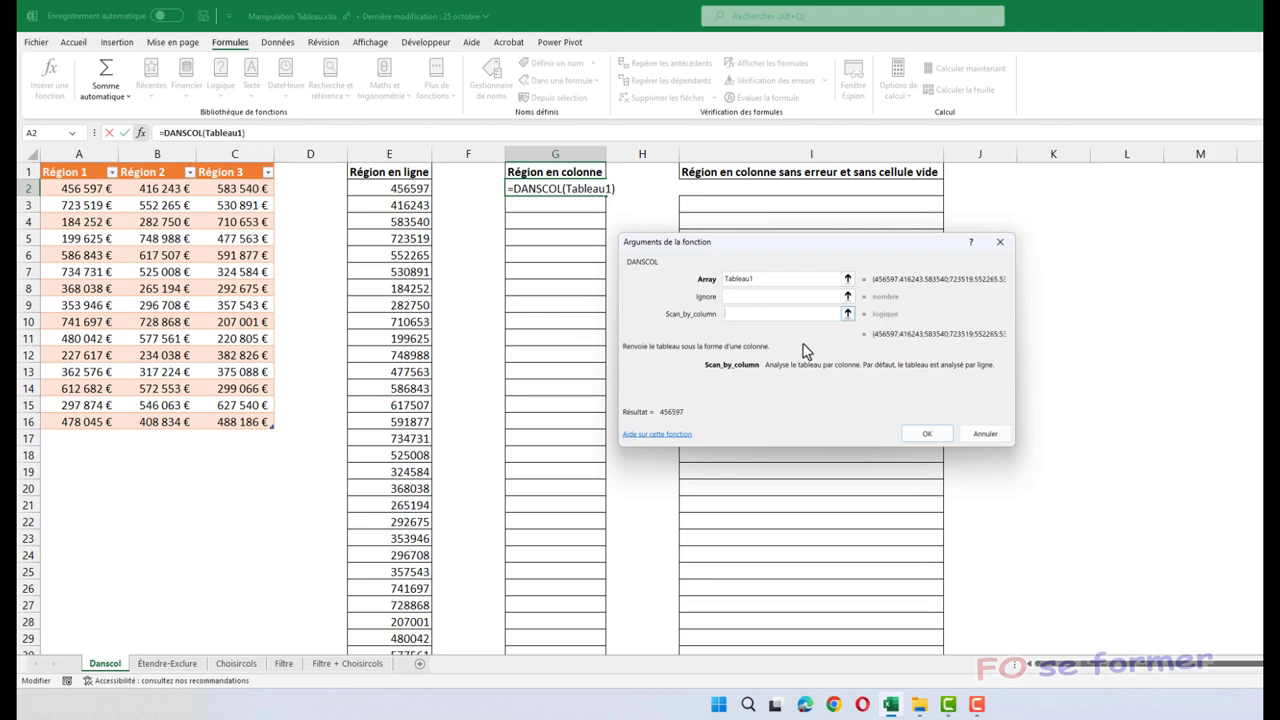
pyautogui.write('1')
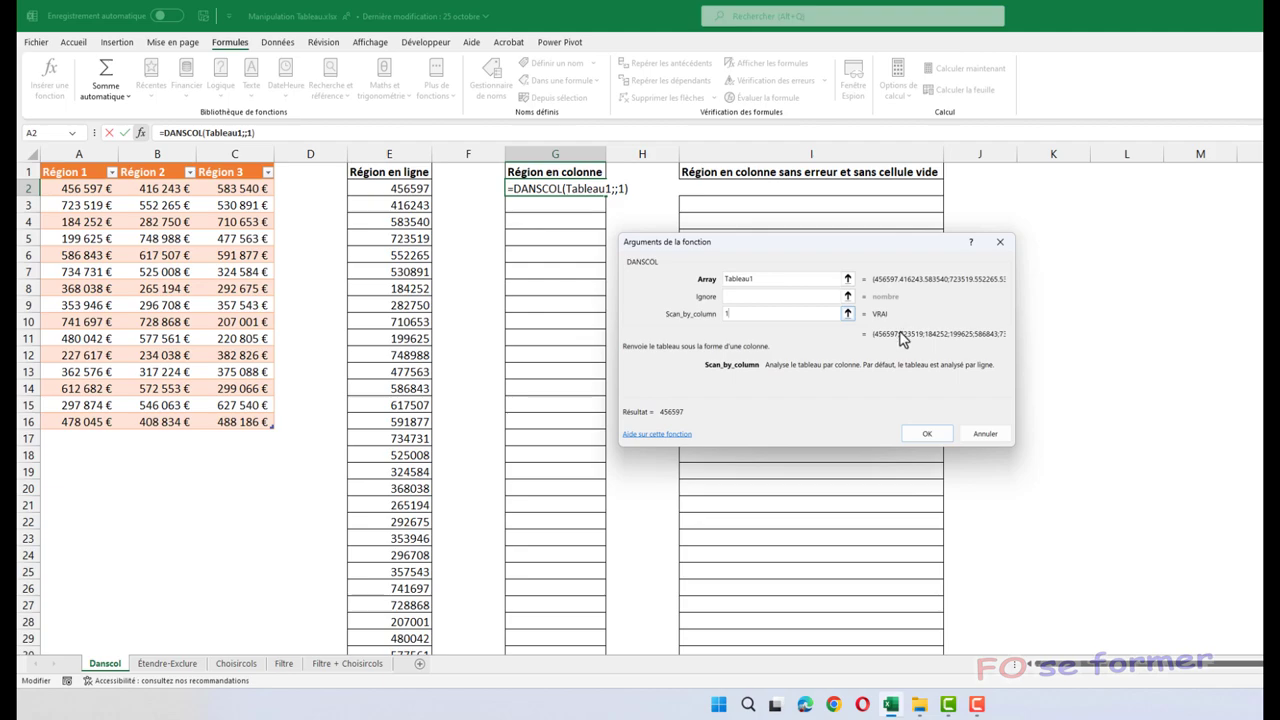
# Confirm =DANSCOL(Tableau1;;1) in G2 and compare G2:G16 with the Région 1 values in A2:A16
pyautogui.click(917, 434)
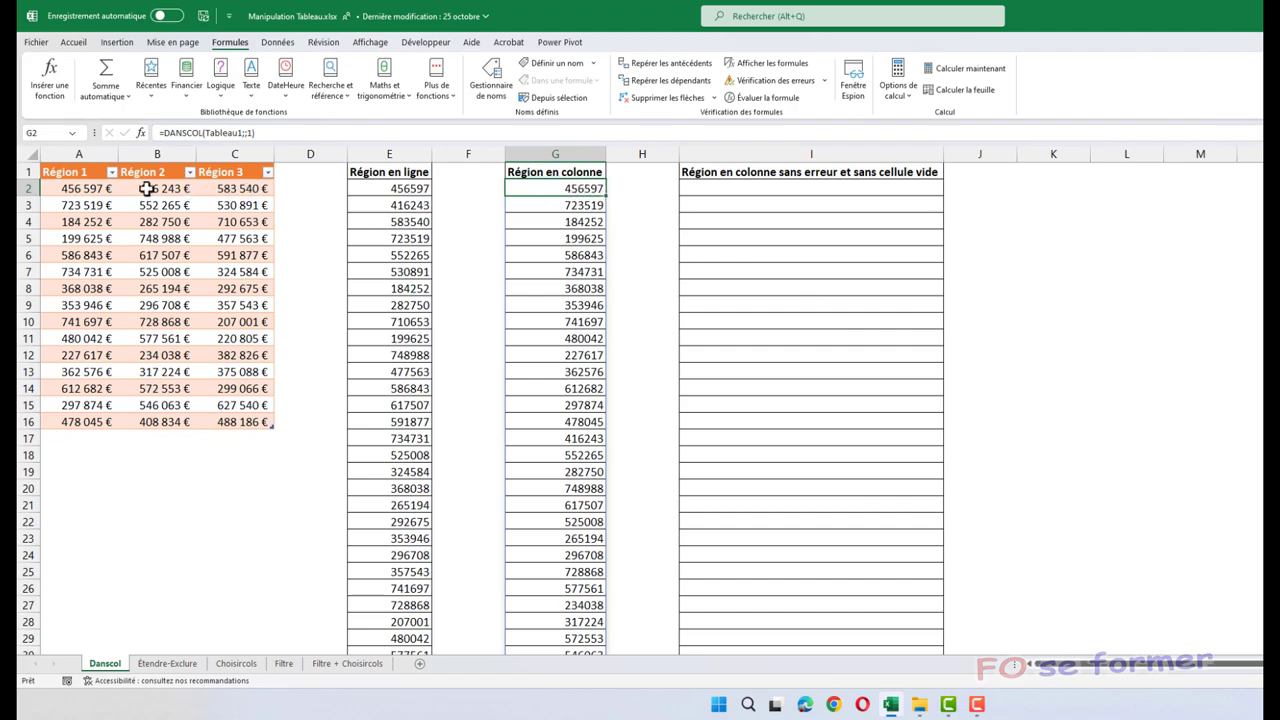
pyautogui.click(82, 190)
pyautogui.moveTo(80, 192); pyautogui.dragTo(45, 422)
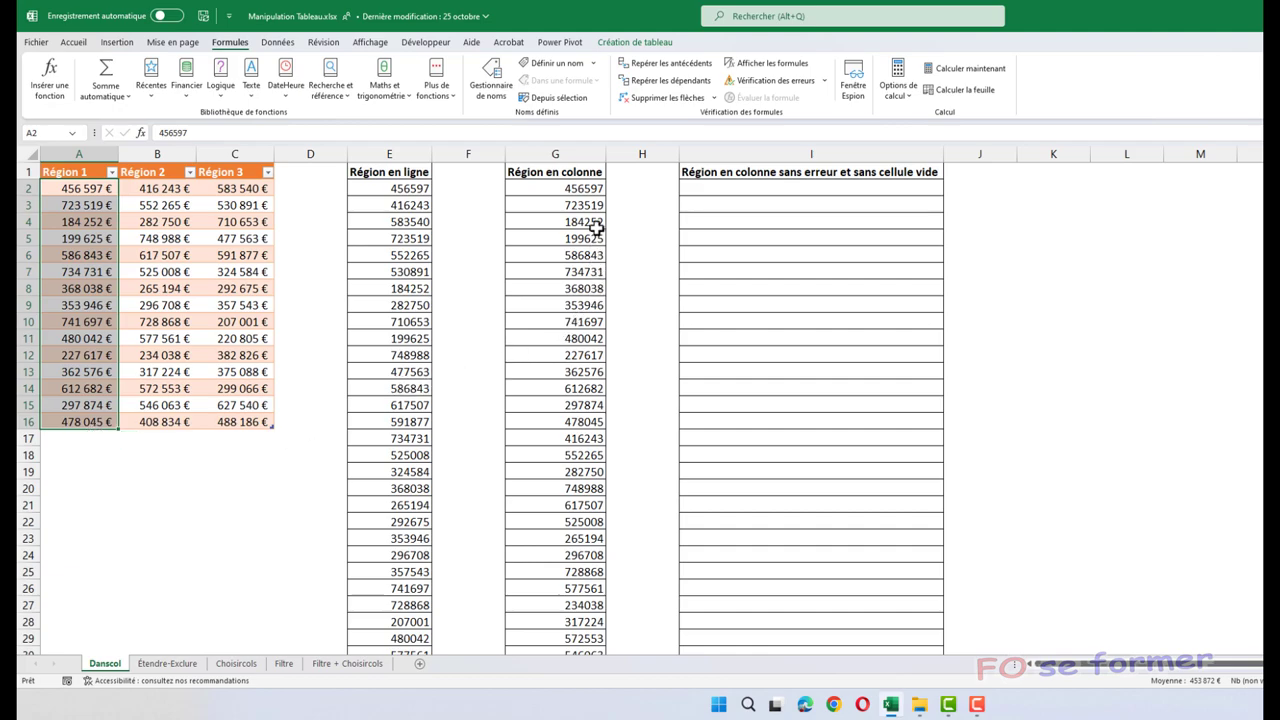
pyautogui.click(592, 188)
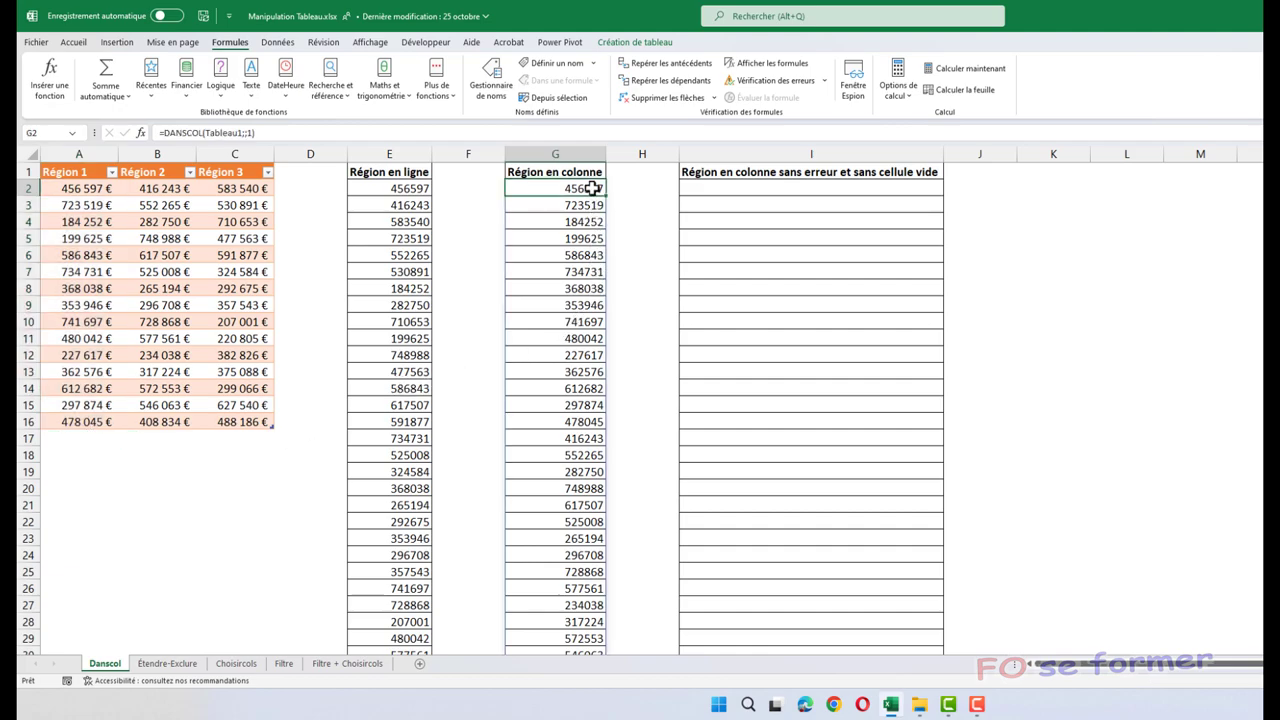
pyautogui.moveTo(592, 188); pyautogui.dragTo(563, 409)
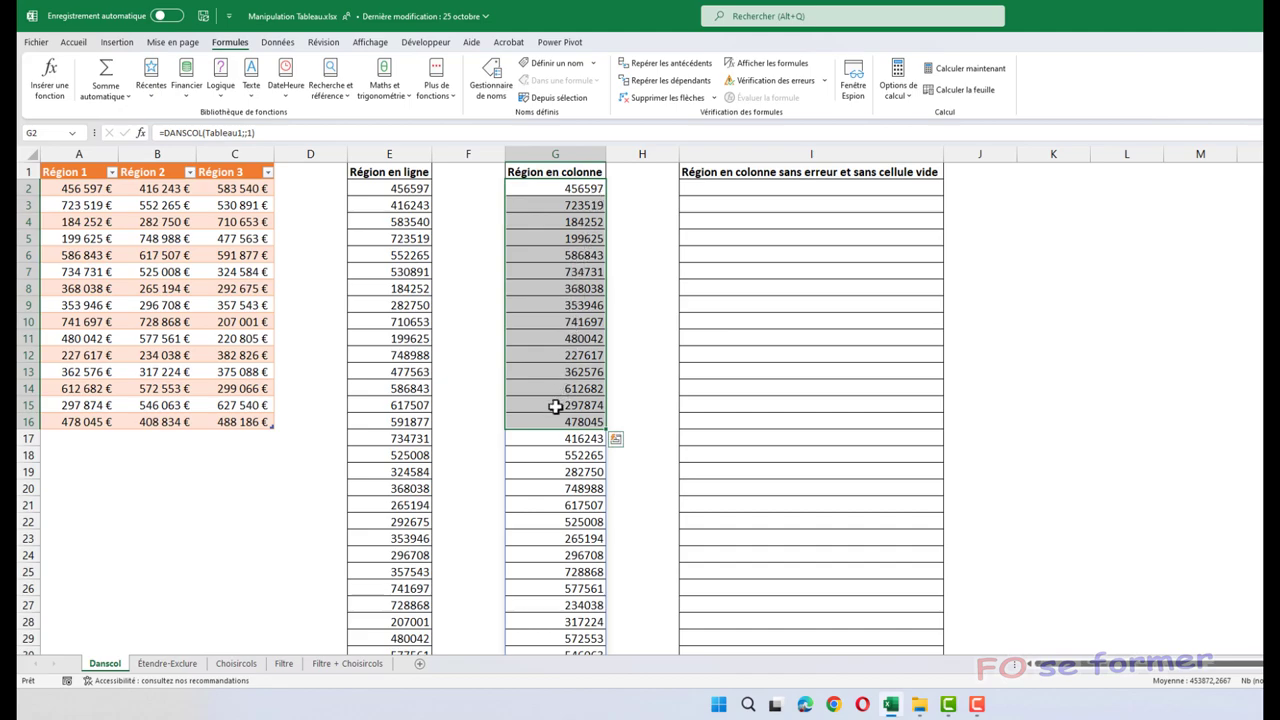
pyautogui.click(707, 187)
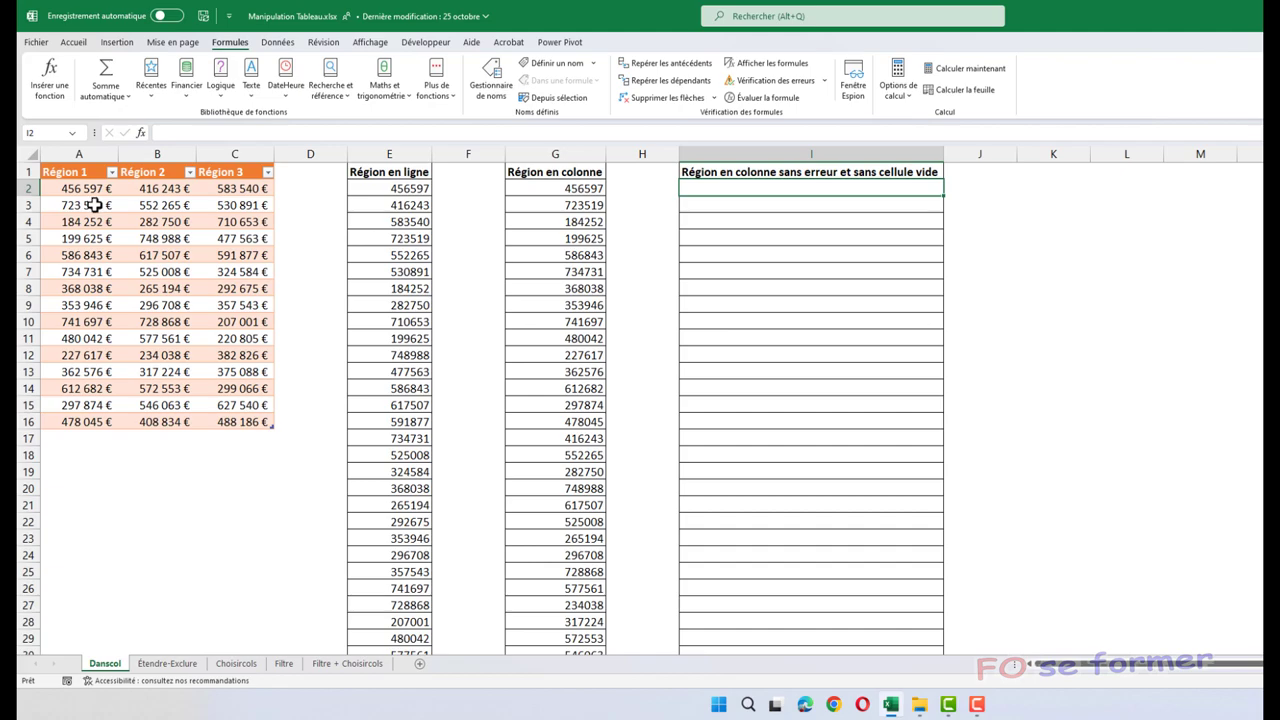
pyautogui.click(93, 204)
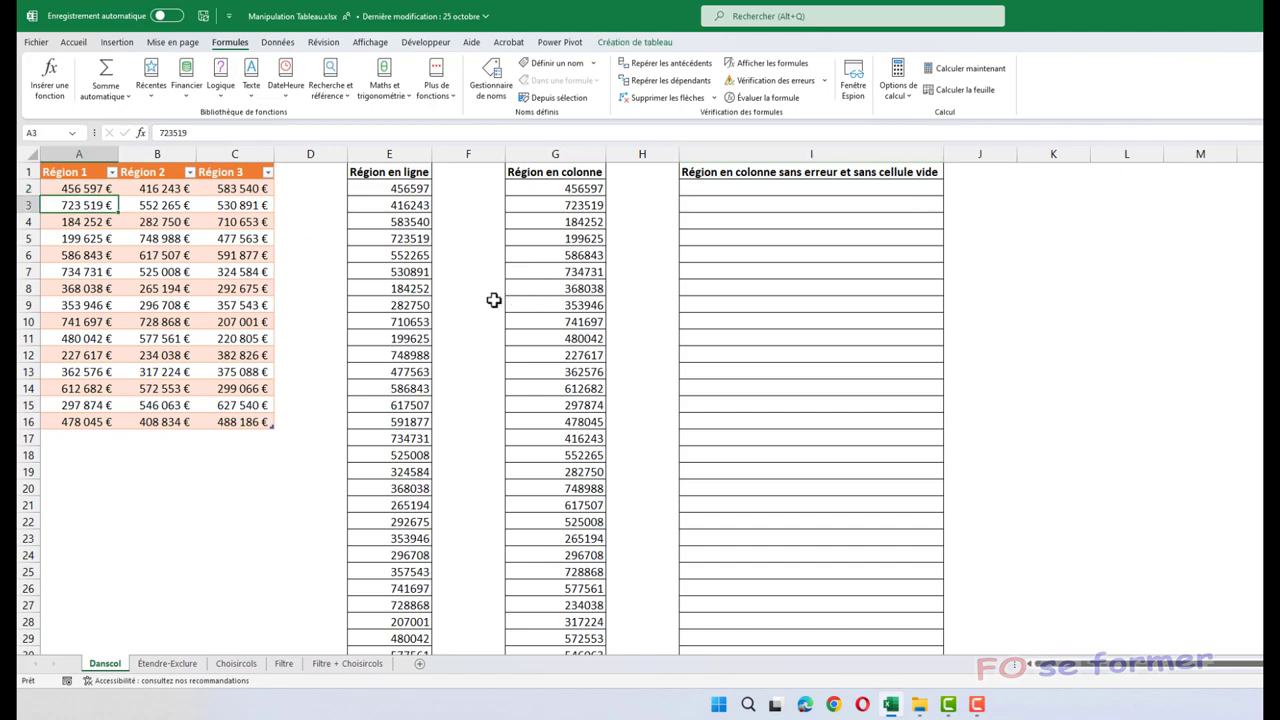
# Clear A3 and enter =9/0 in A5 to create a blank cell and a #DIV/0! error
pyautogui.press('Delete')
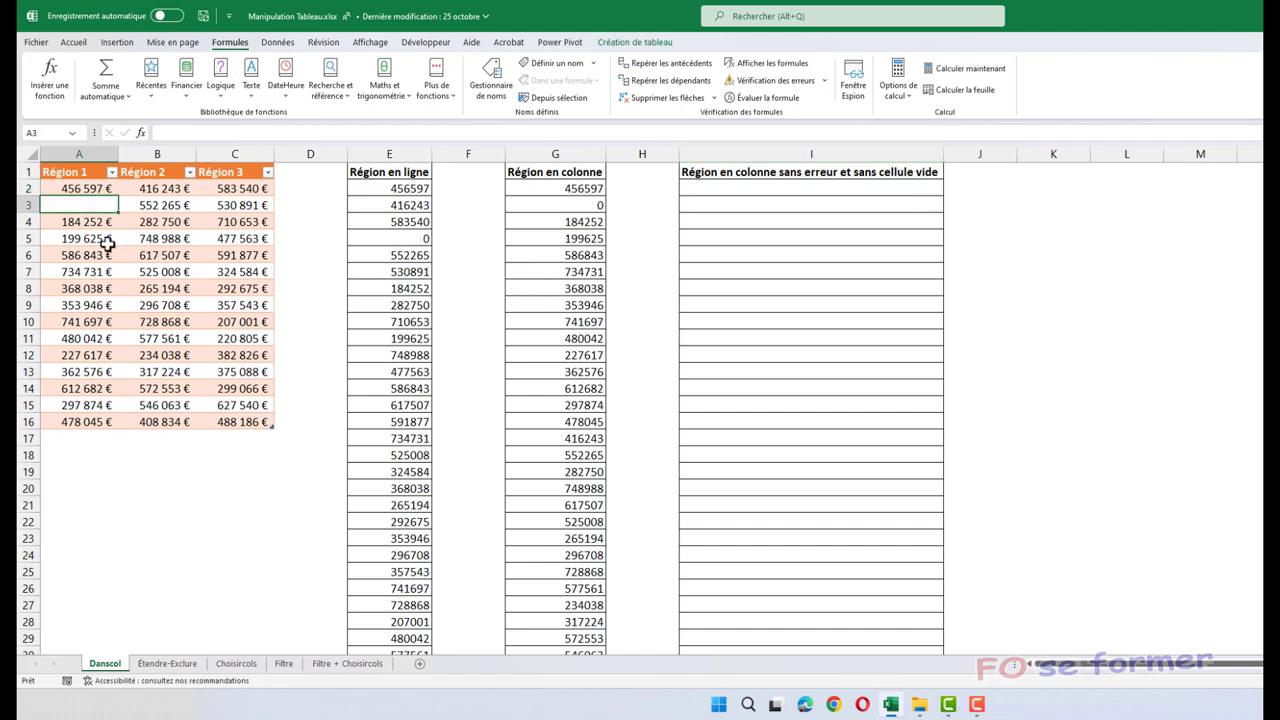
pyautogui.click(107, 243)
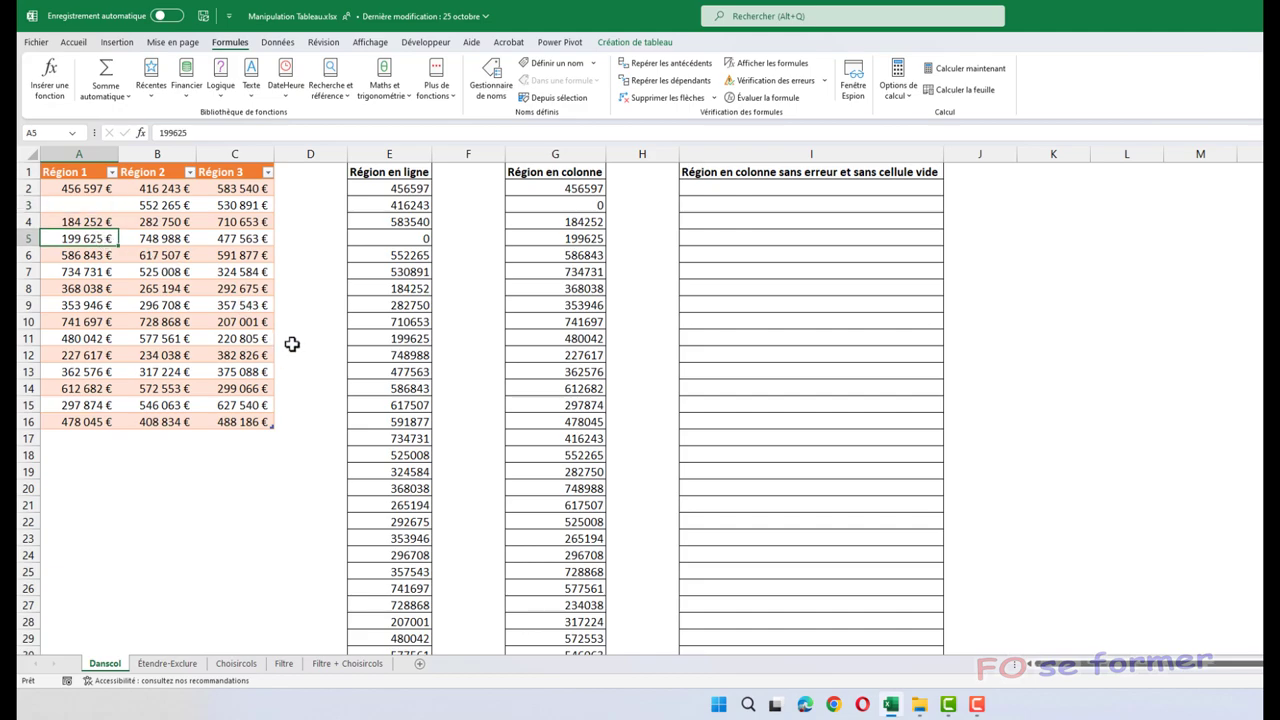
pyautogui.write('=')
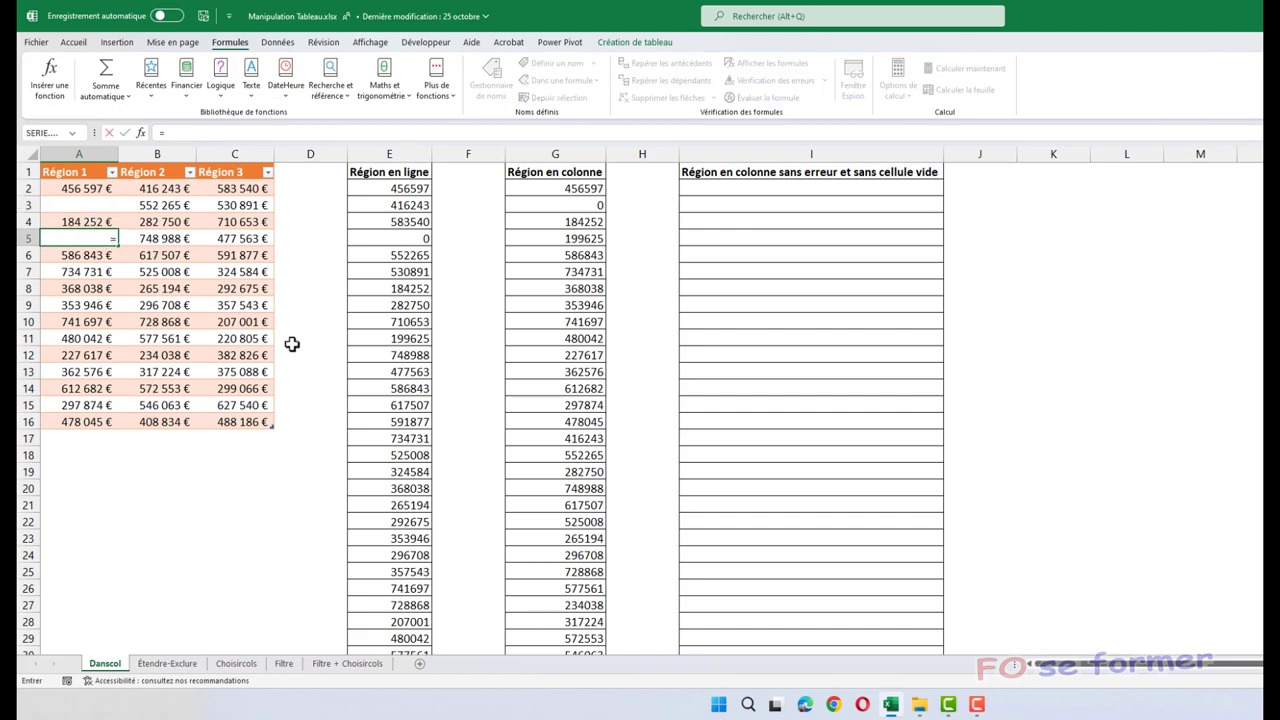
pyautogui.write('9/0')
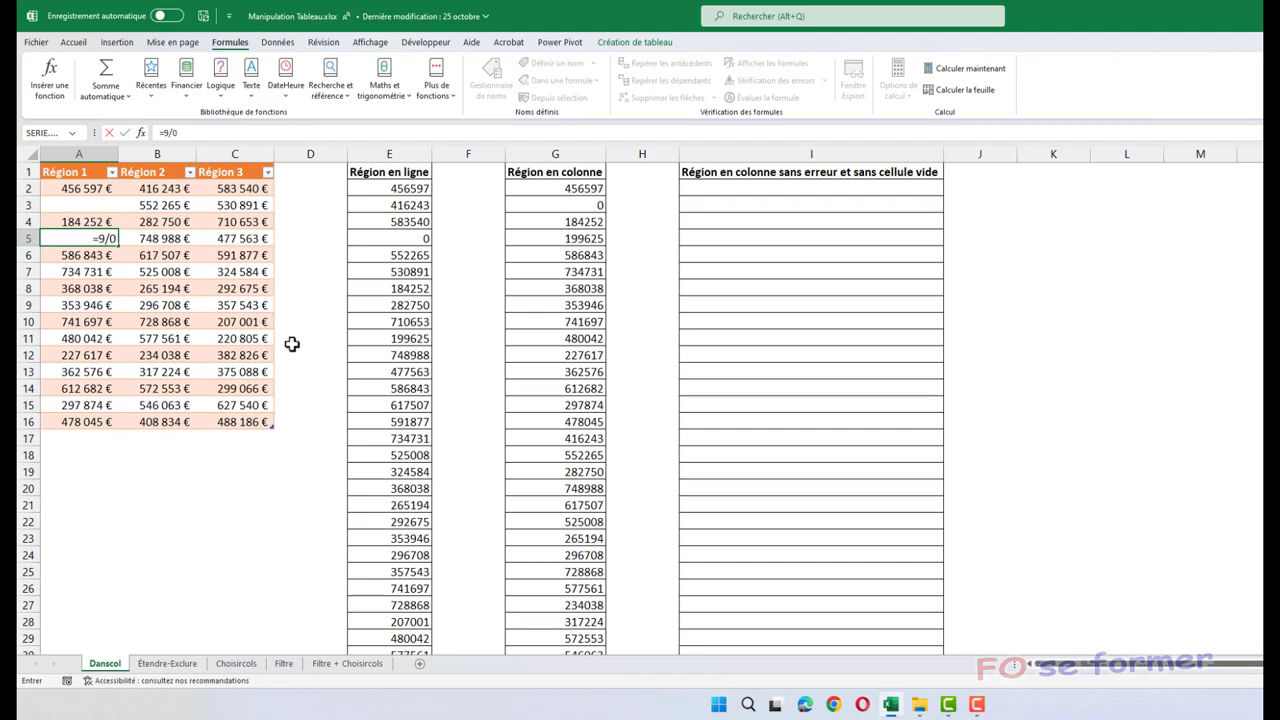
pyautogui.press('Return')
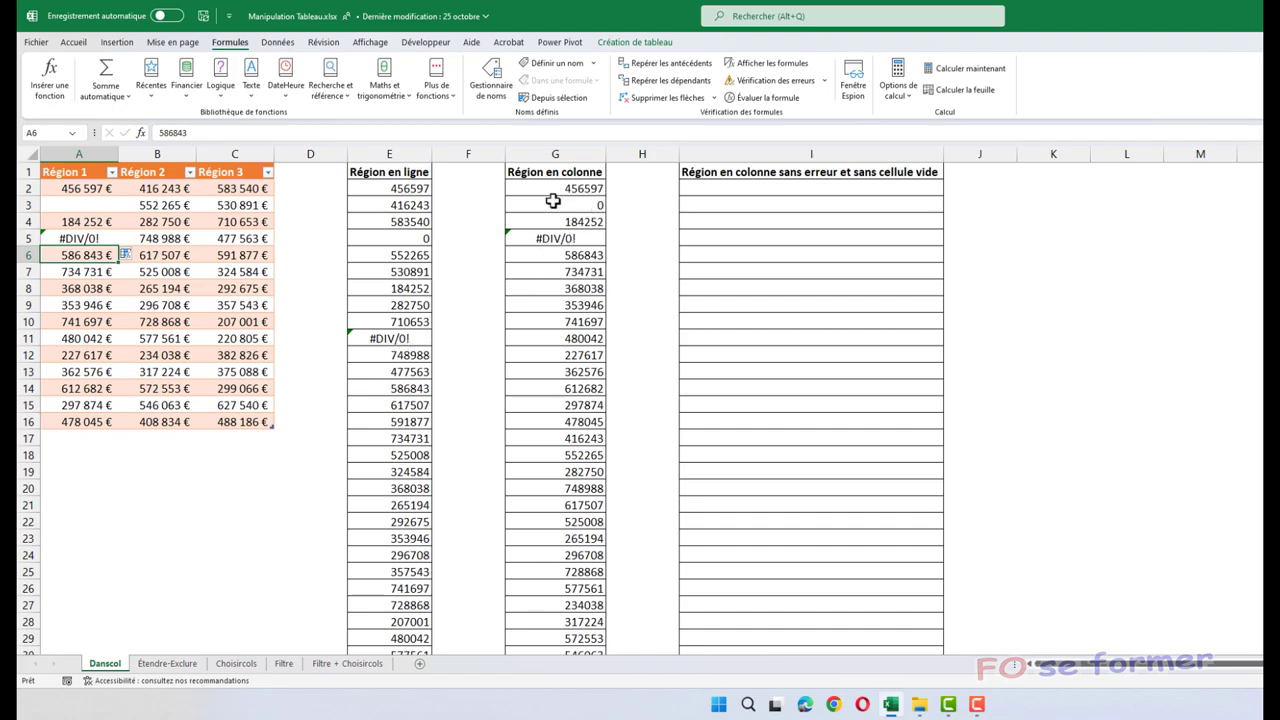
pyautogui.click(732, 188)
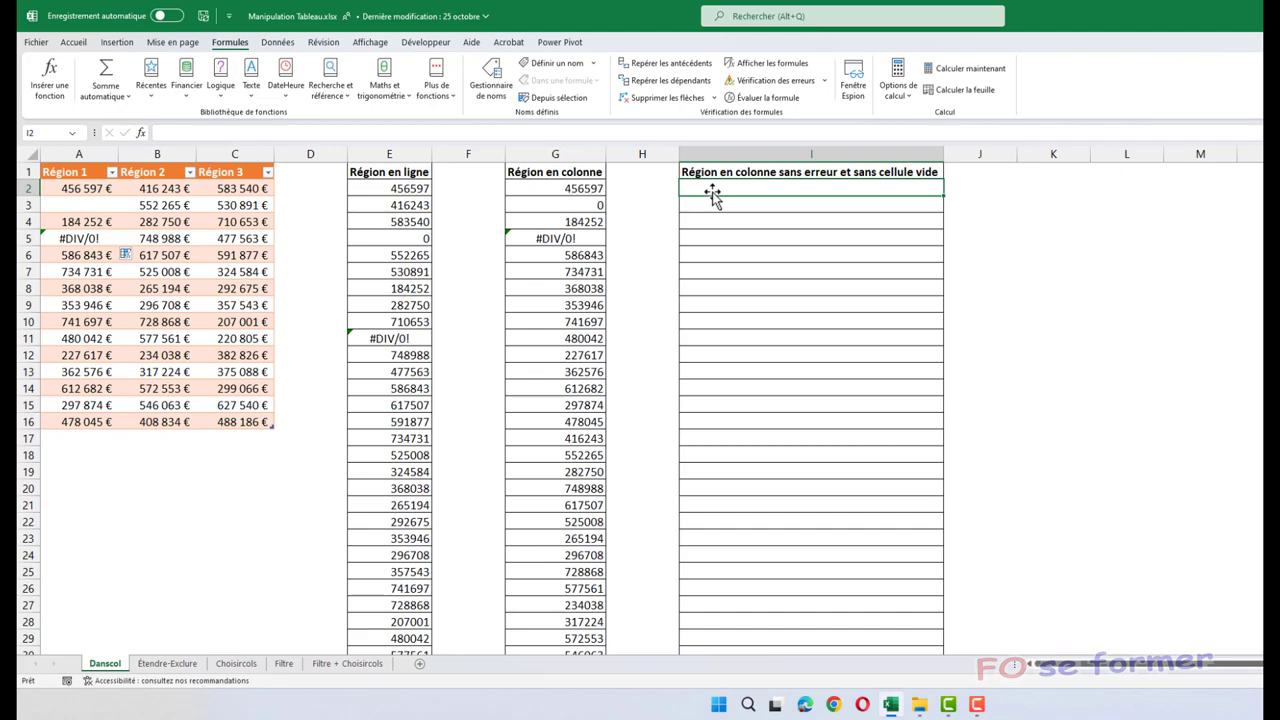
# Enter =DANSCOL(Tableau1) in I2 using the whole table as the array
pyautogui.write('=d')
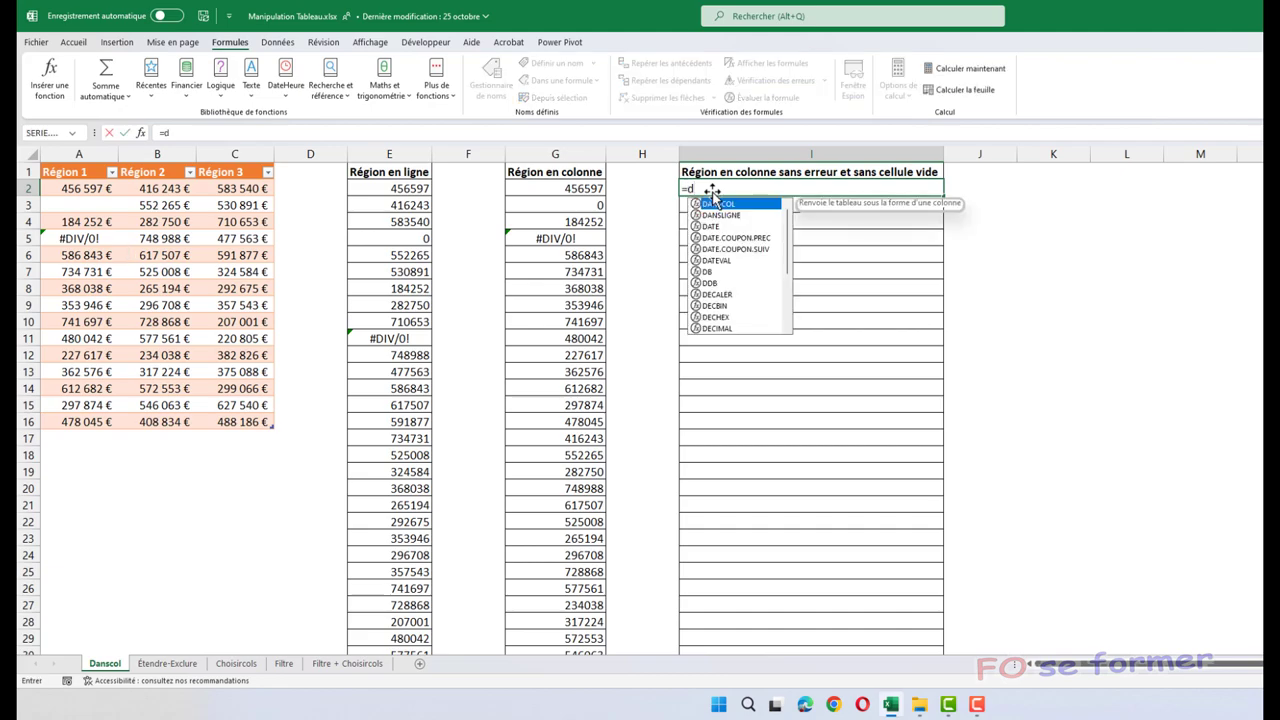
pyautogui.write('ans')
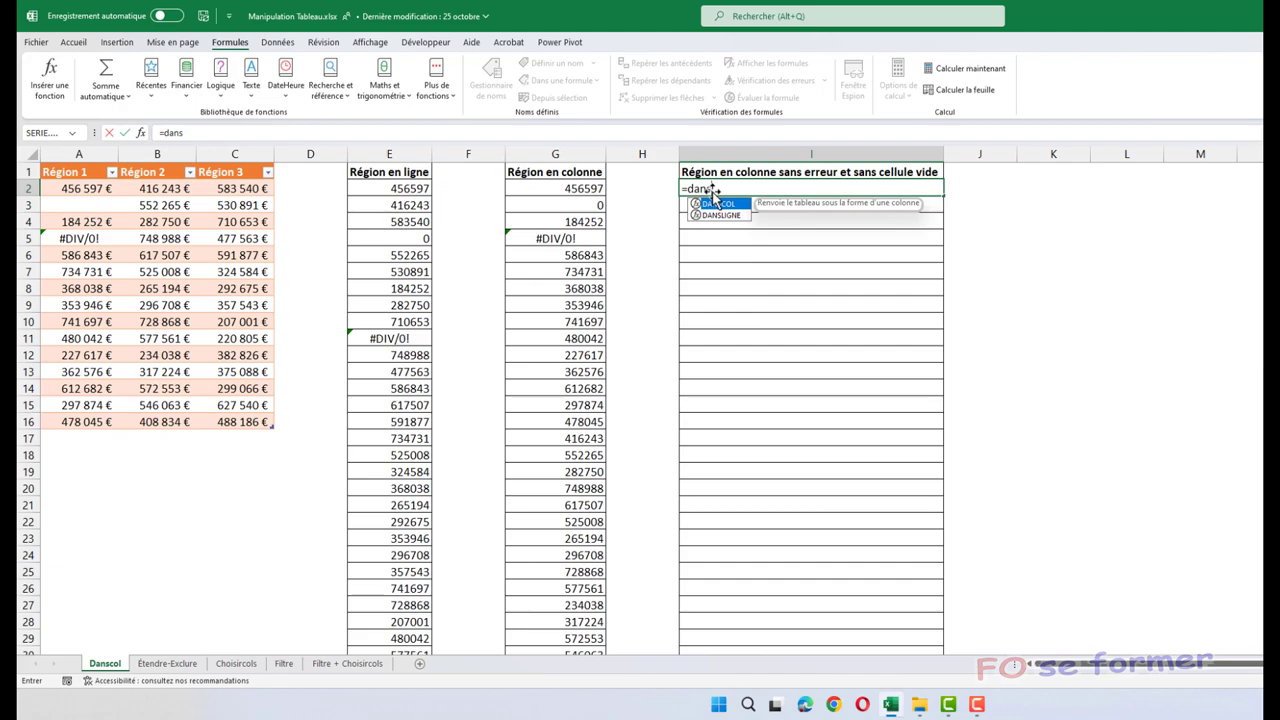
pyautogui.doubleClick(738, 205)
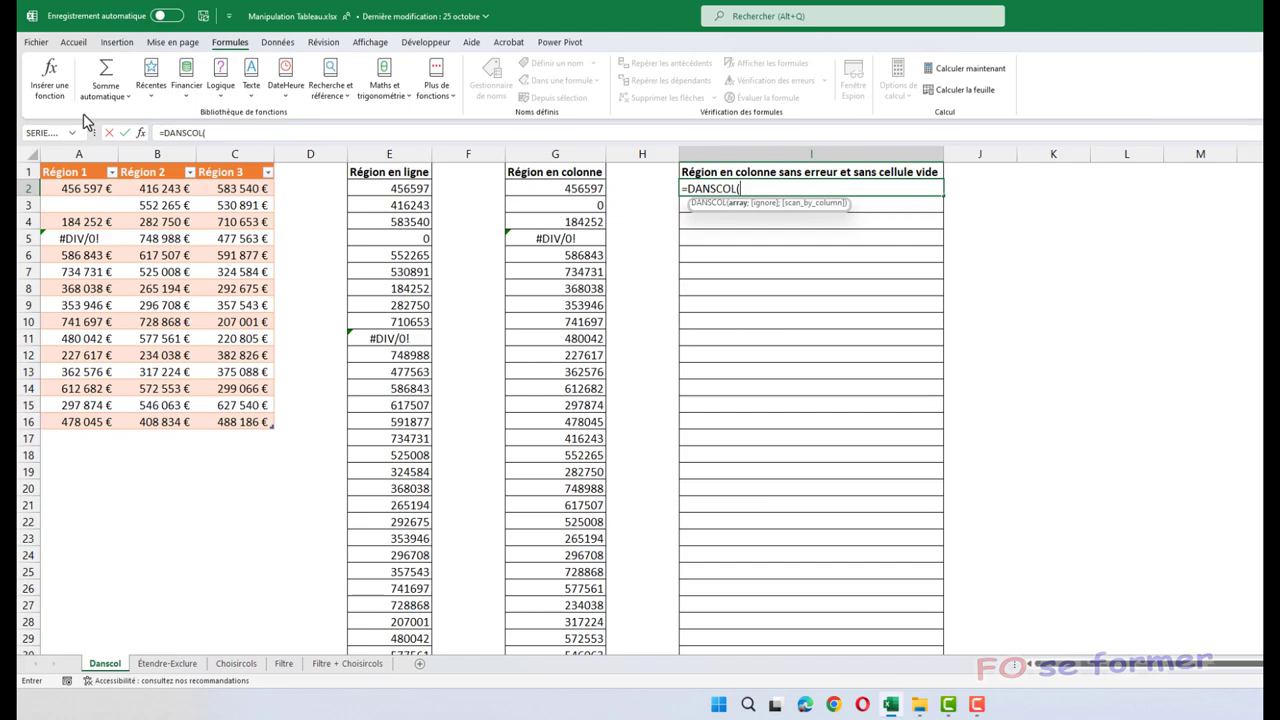
pyautogui.click(141, 132)
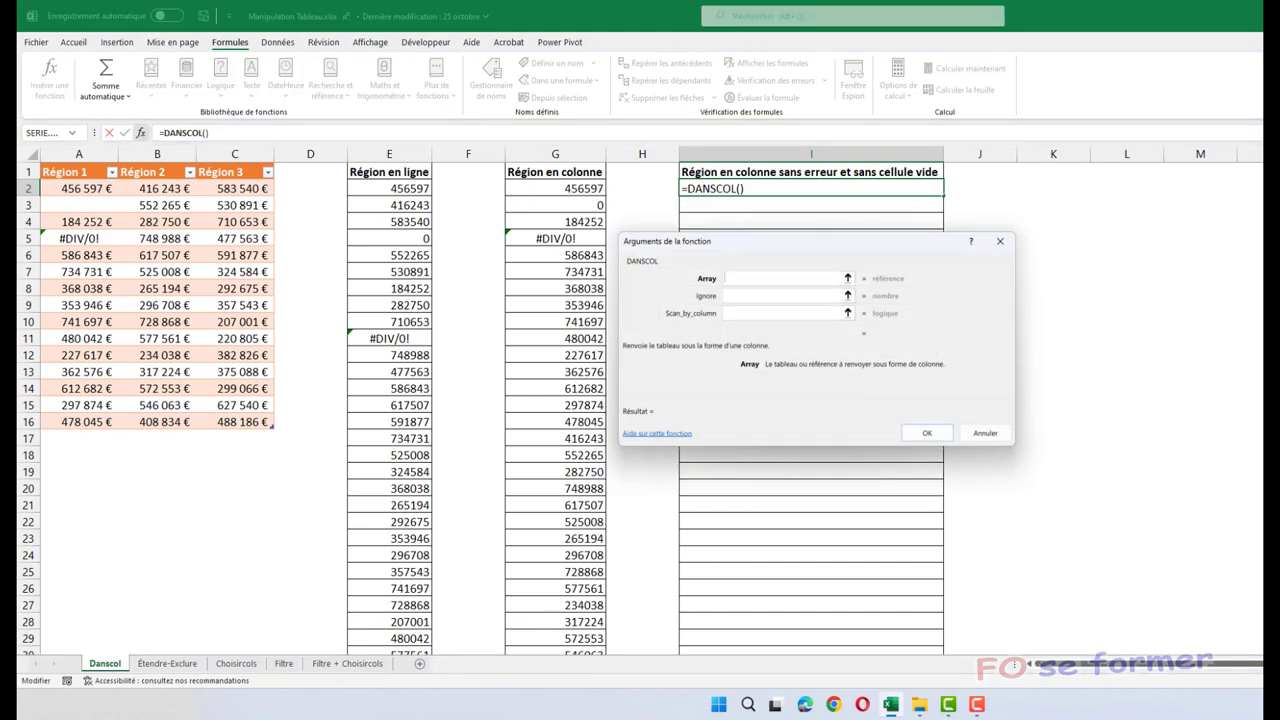
pyautogui.click(810, 280)
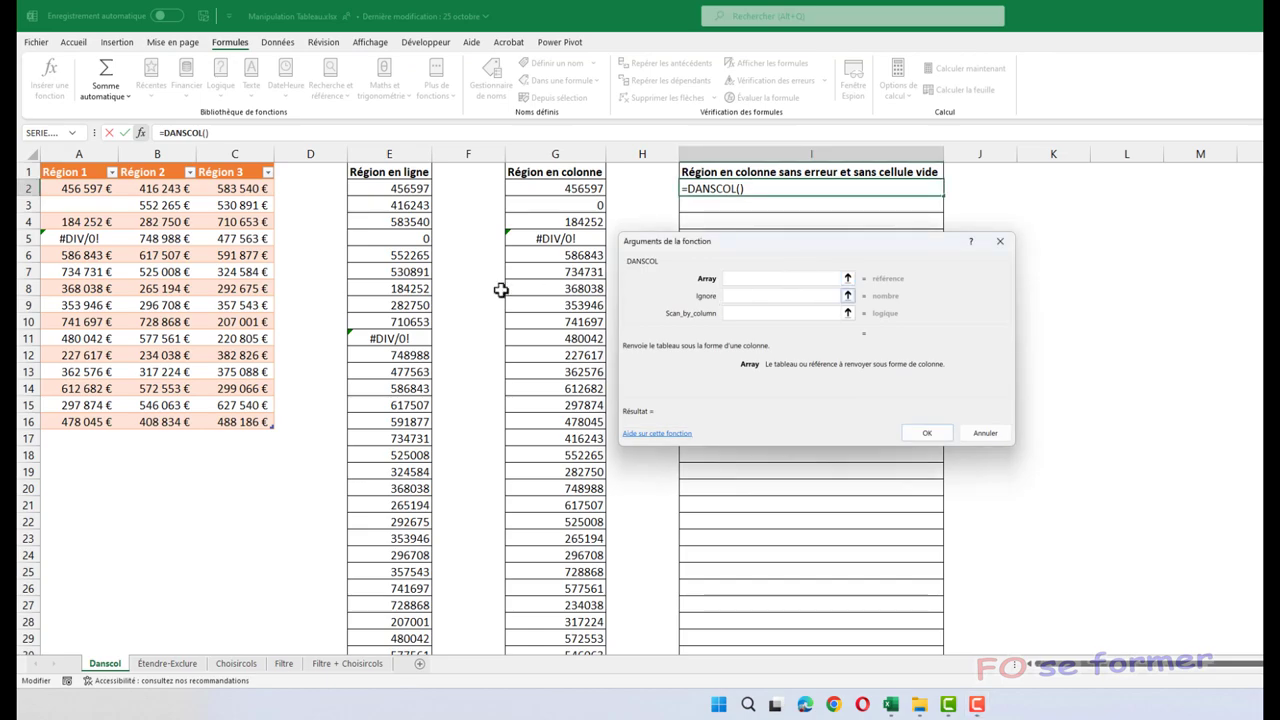
pyautogui.moveTo(86, 189)
pyautogui.mouseDown()
pyautogui.moveTo(235, 200)
pyautogui.moveTo(200, 413)
pyautogui.mouseUp()
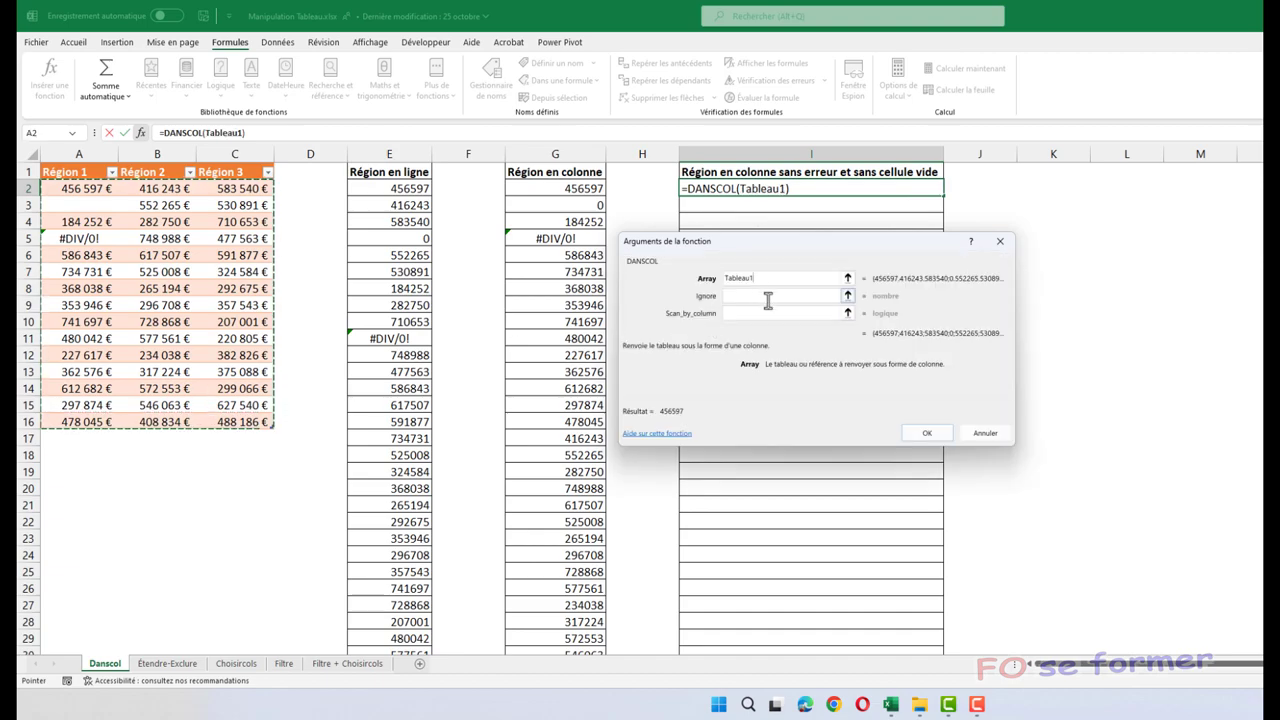
pyautogui.click(935, 433)
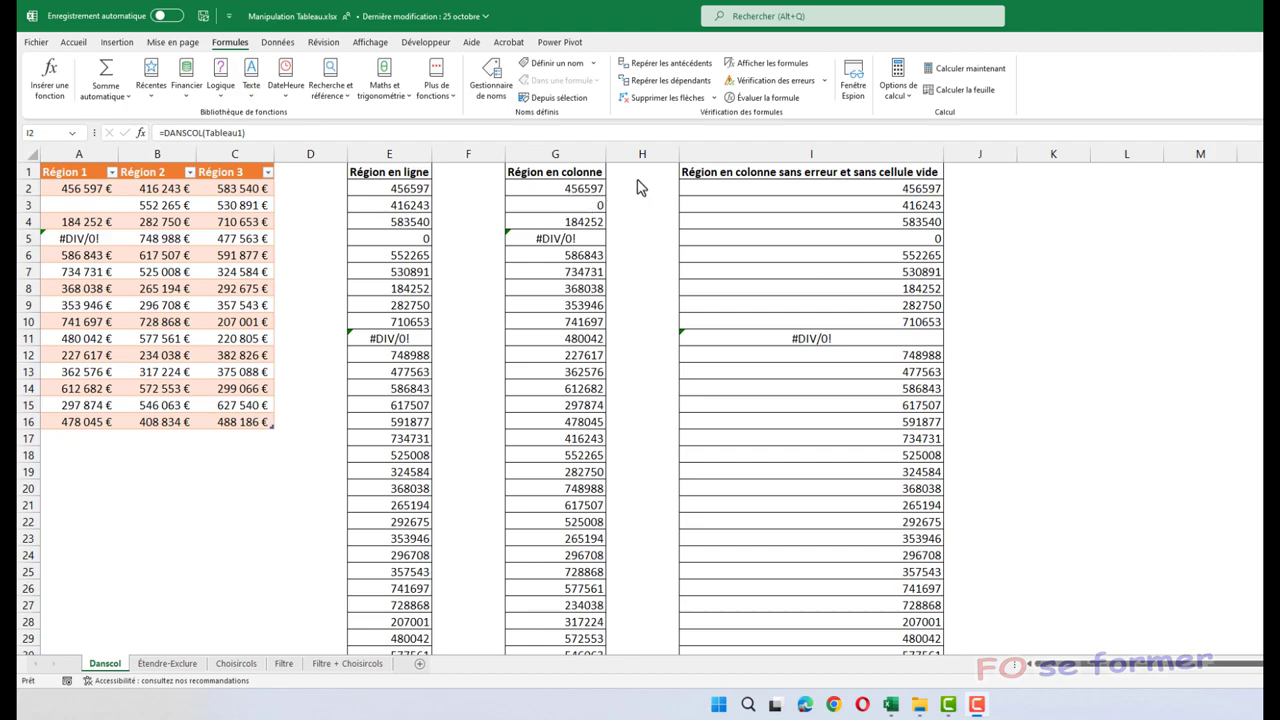
# Set Scan_by_column to 1 in I2's DANSCOL formula so values are read by column
pyautogui.click(860, 186)
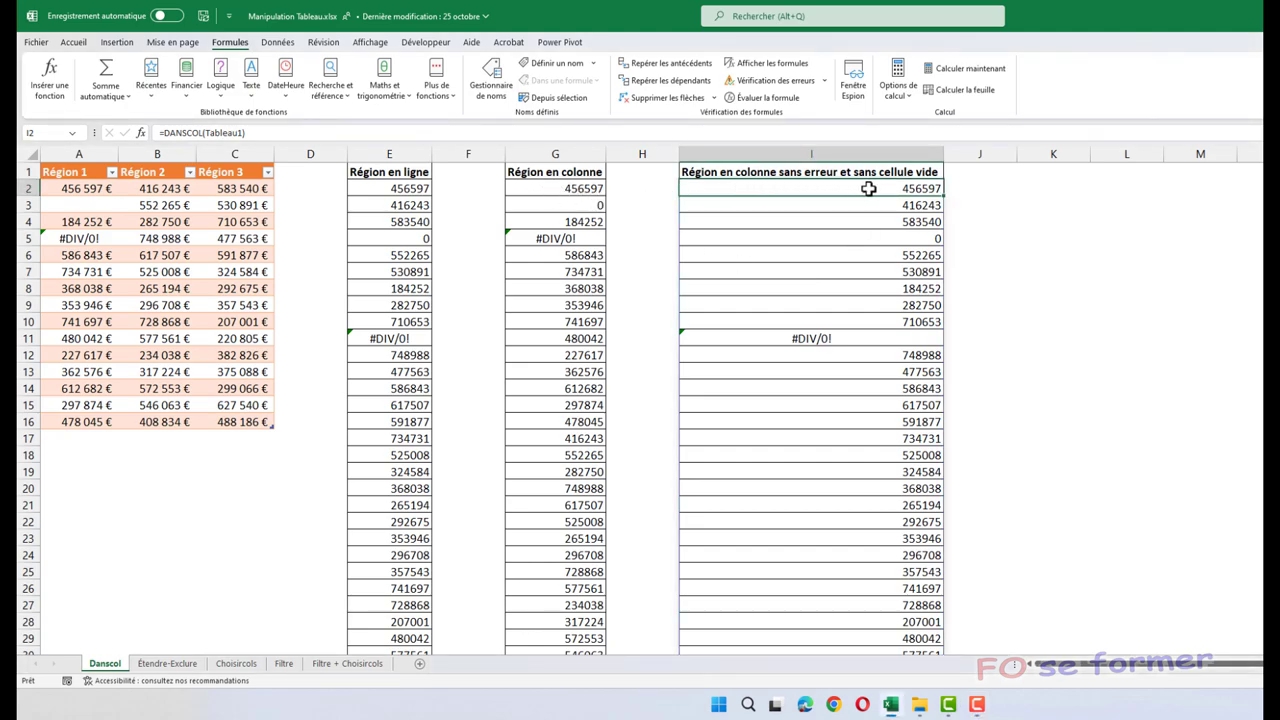
pyautogui.press('F2')
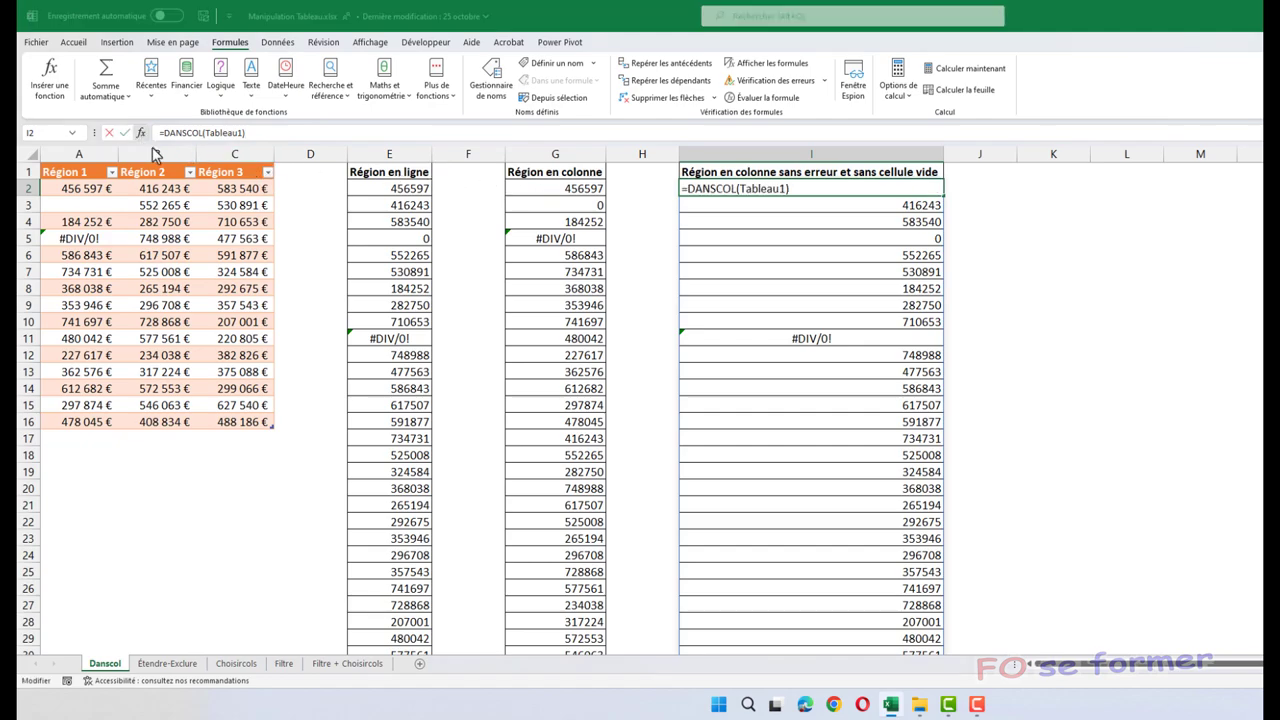
pyautogui.hotkey('shift', 'F3')
pyautogui.moveTo(809, 240); pyautogui.dragTo(800, 300)
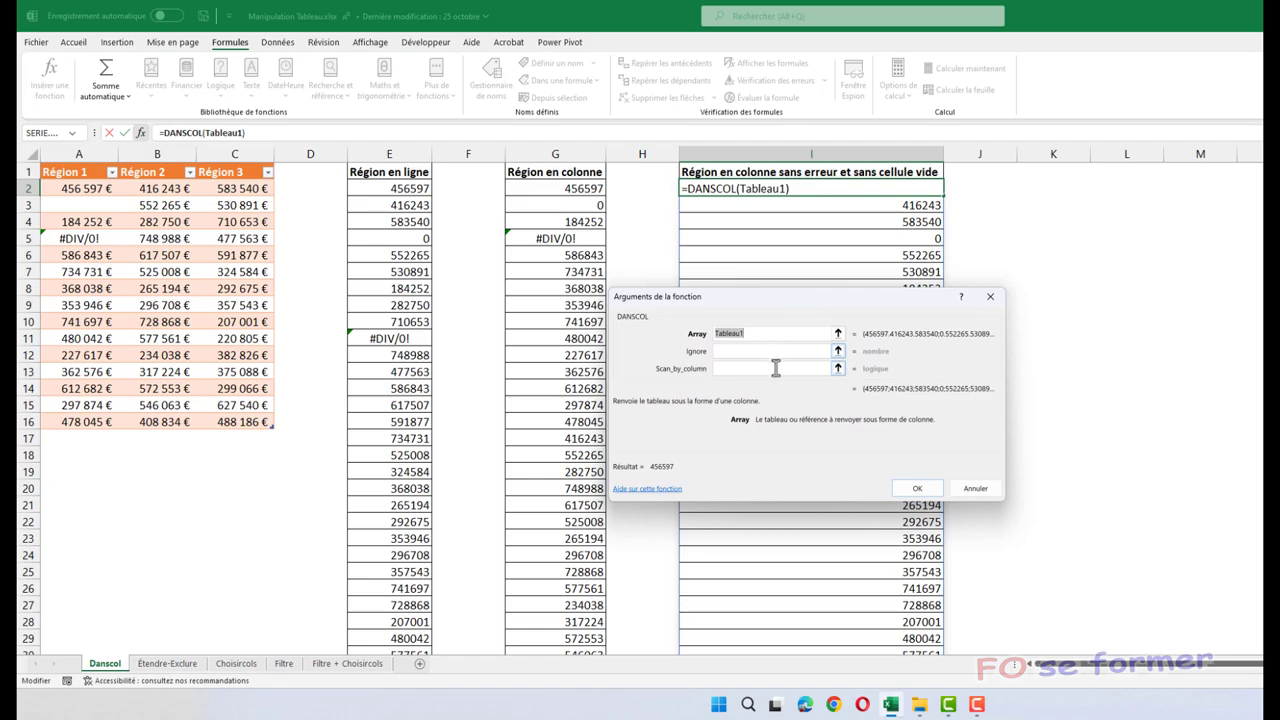
pyautogui.click(775, 368)
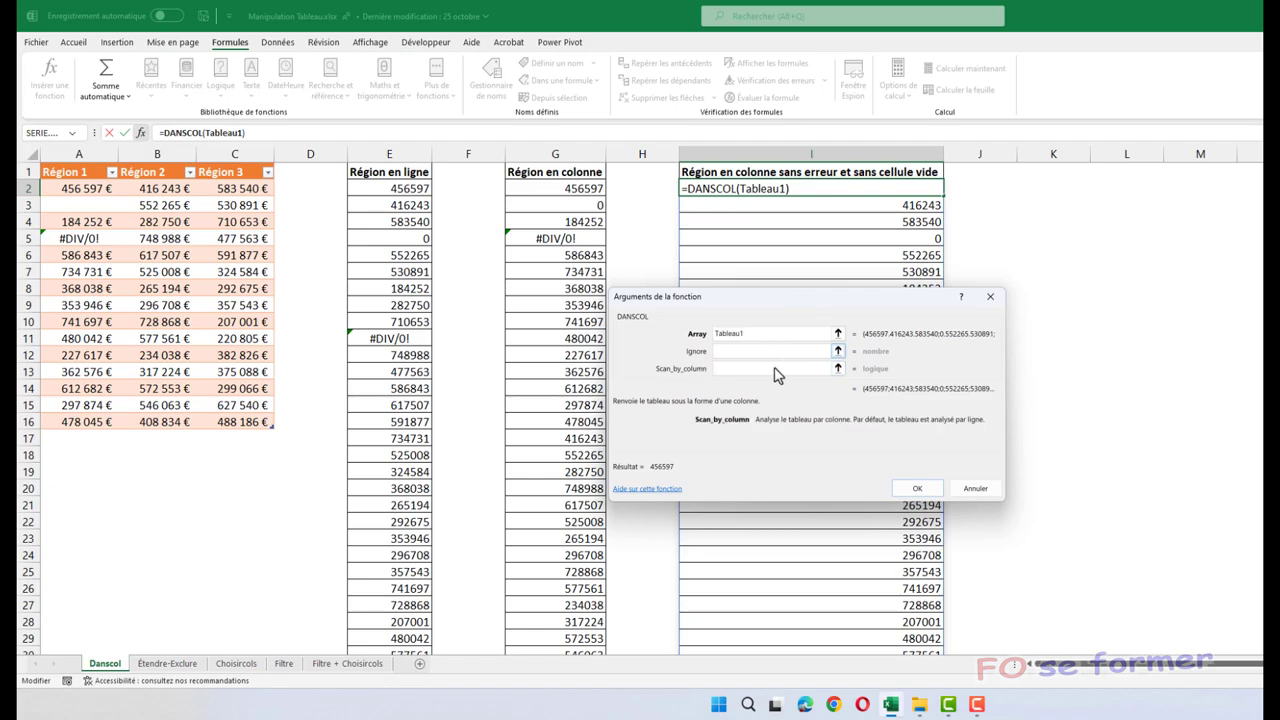
pyautogui.write('1')
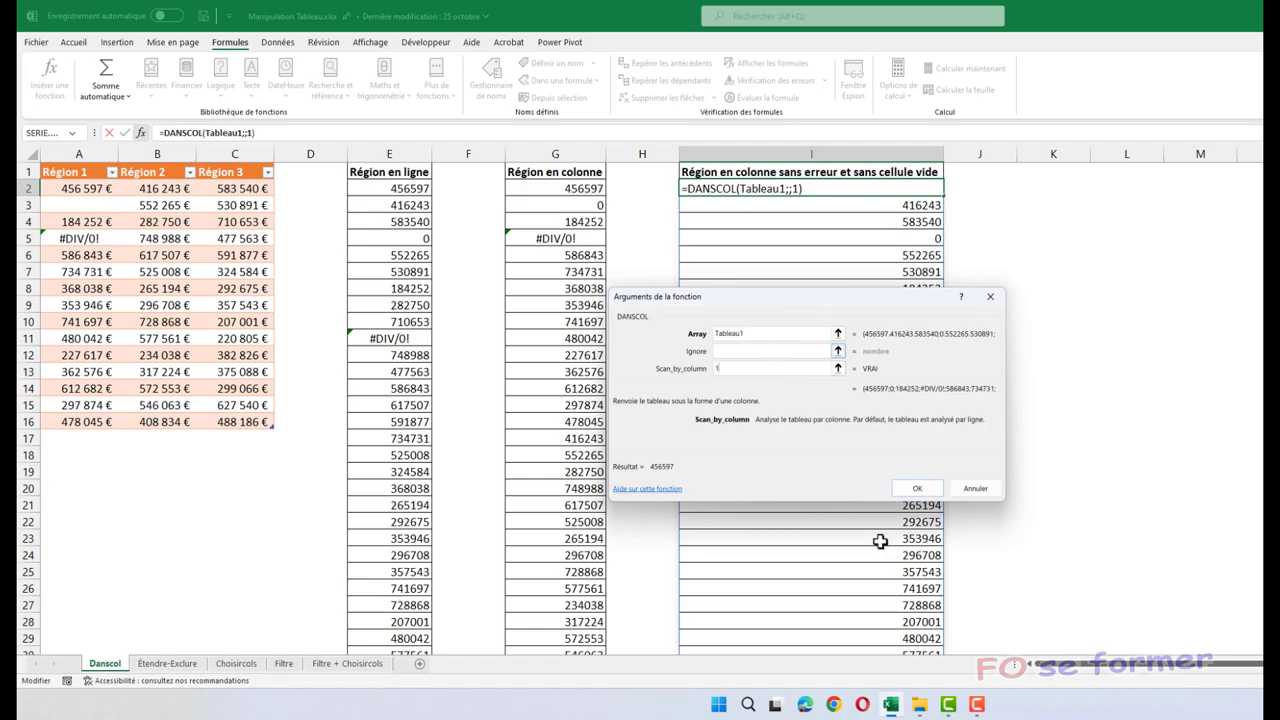
pyautogui.click(916, 490)
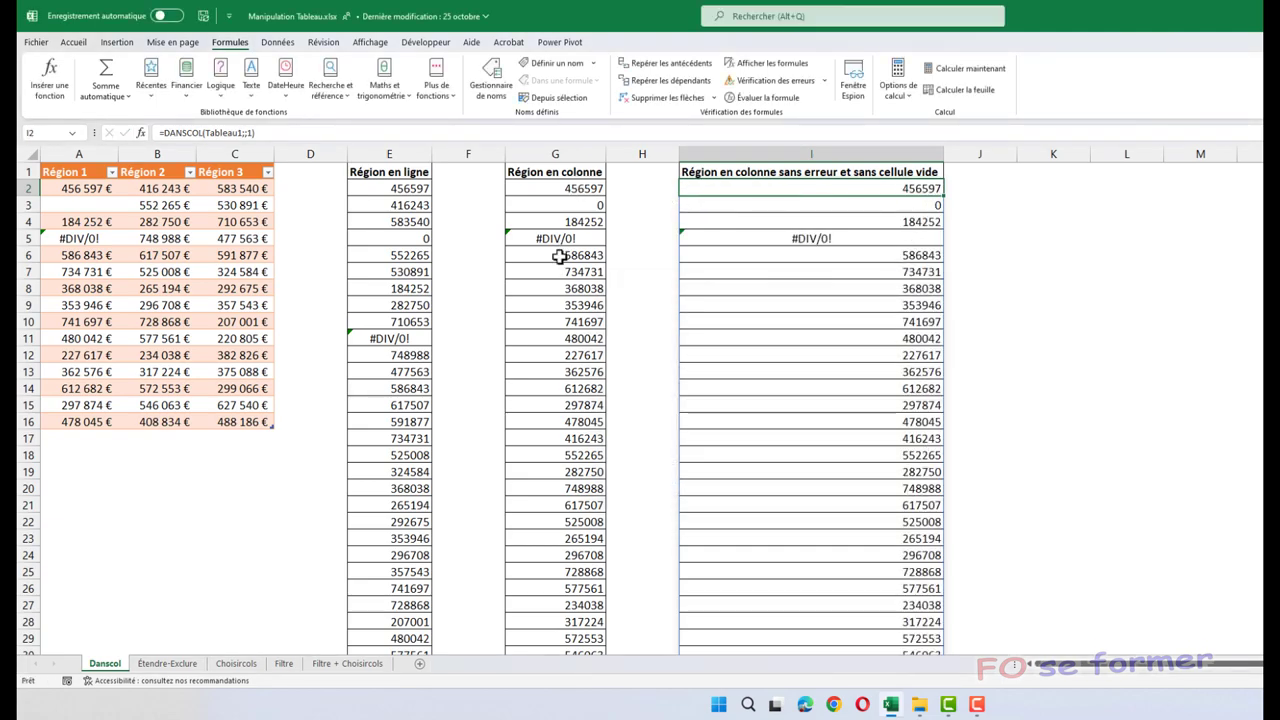
# Set Ignore to 1 so the blank cell is dropped, giving =DANSCOL(Tableau1;1;1)
pyautogui.click(141, 133)
pyautogui.click(722, 357)
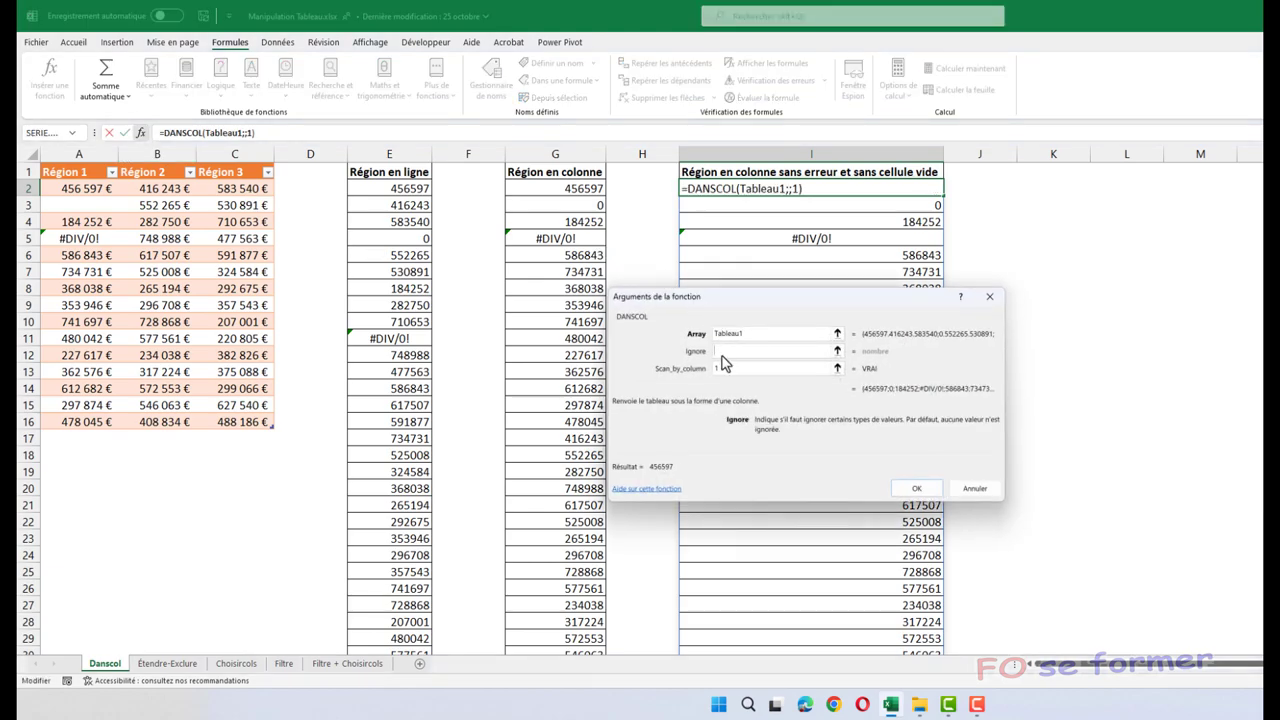
pyautogui.moveTo(792, 302); pyautogui.dragTo(798, 316)
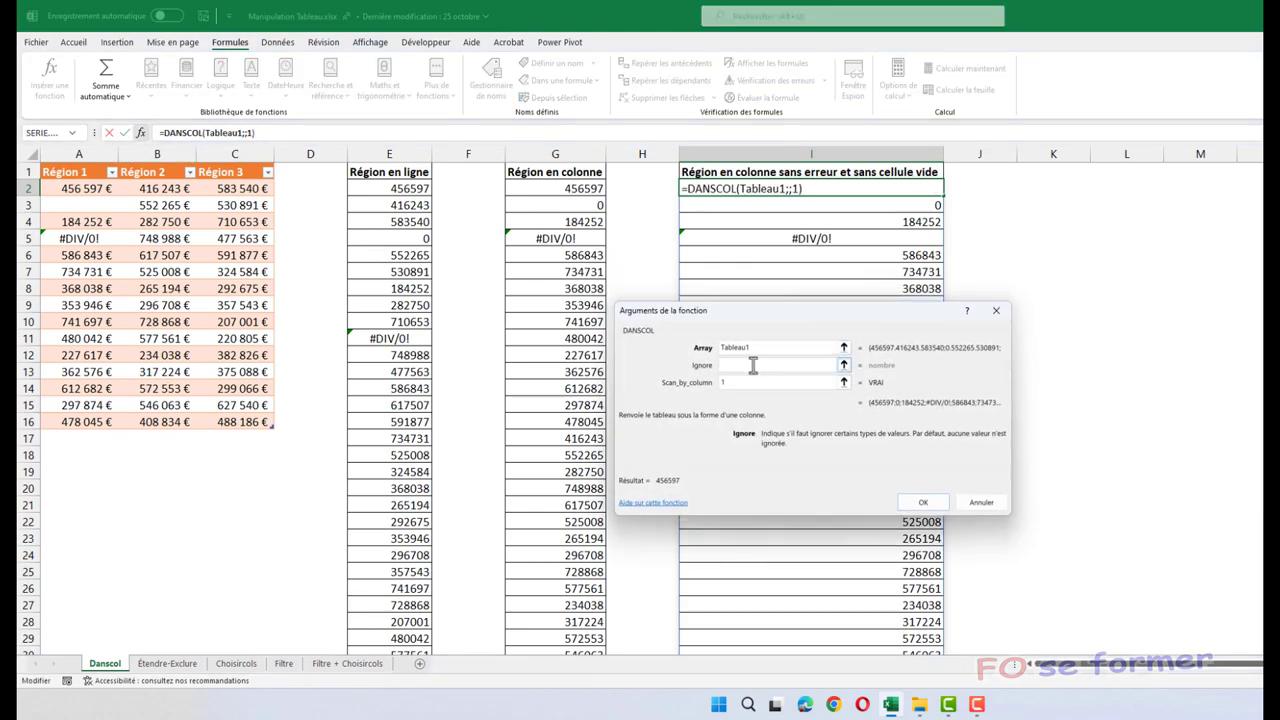
pyautogui.write('0')
pyautogui.write('1')
pyautogui.click(924, 504)
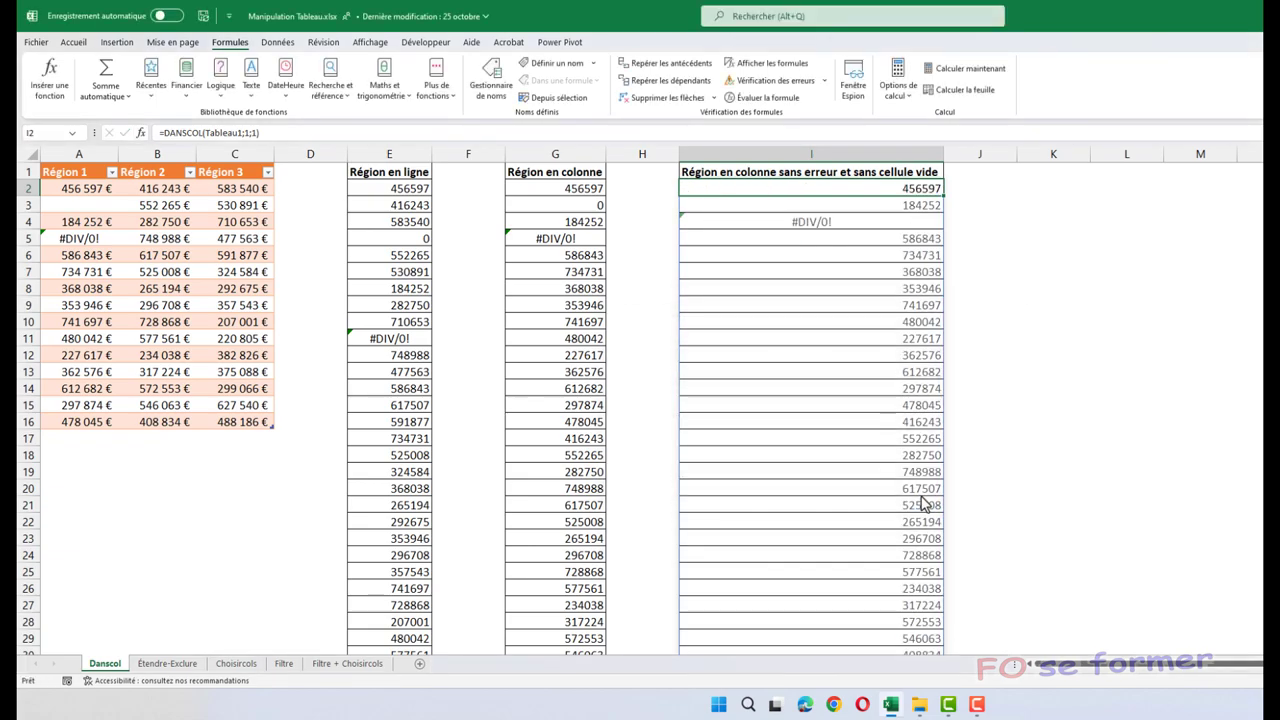
# Check the values in G2, G3 and G4 against column I and reselect I2
pyautogui.click(597, 205)
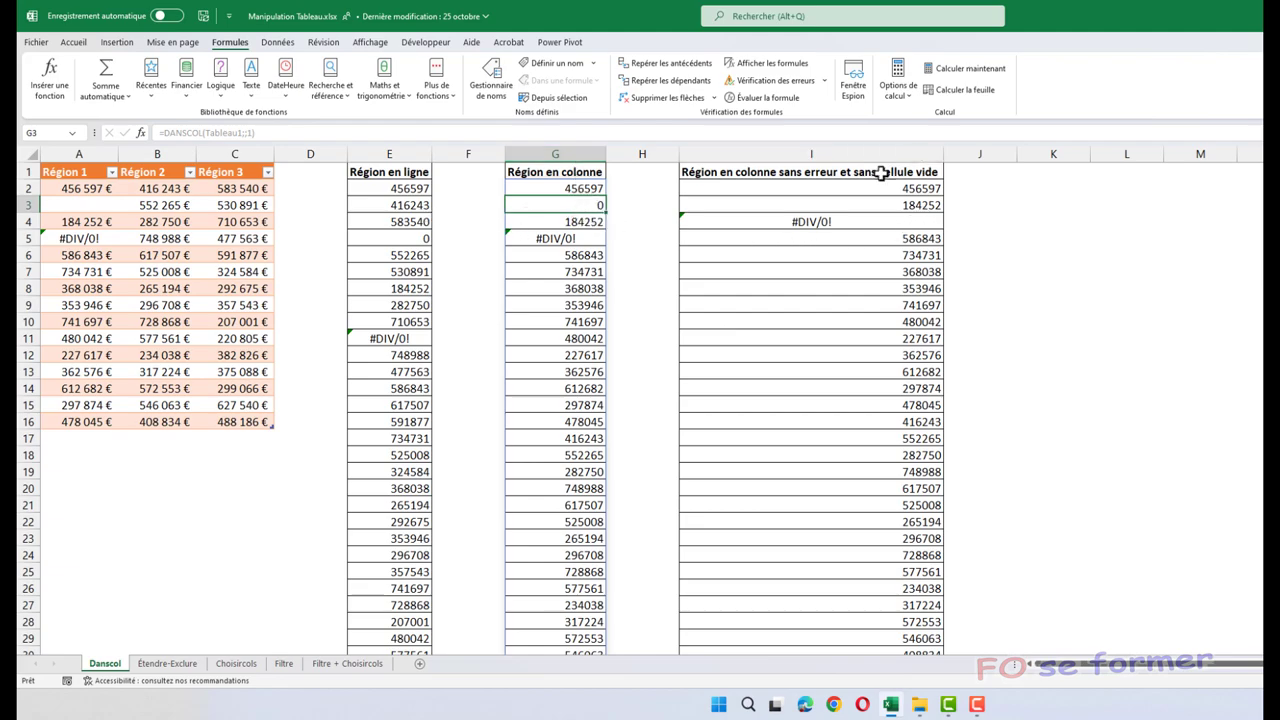
pyautogui.click(598, 189)
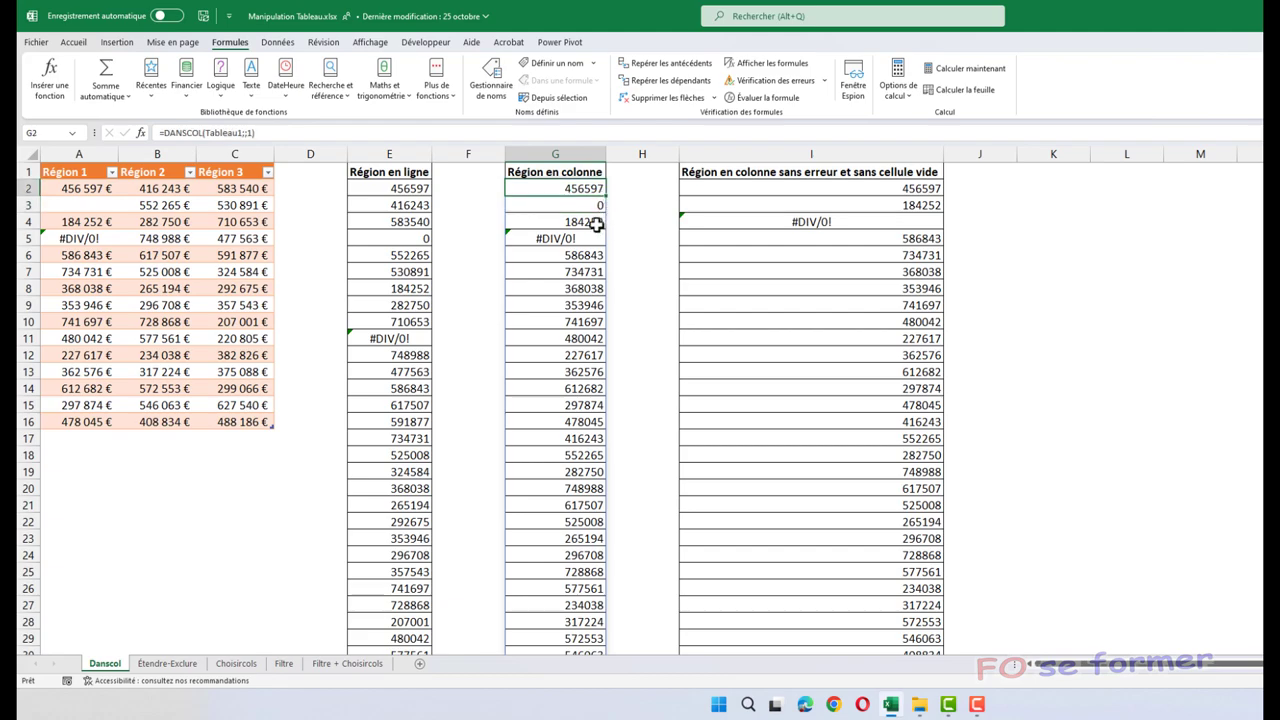
pyautogui.click(596, 225)
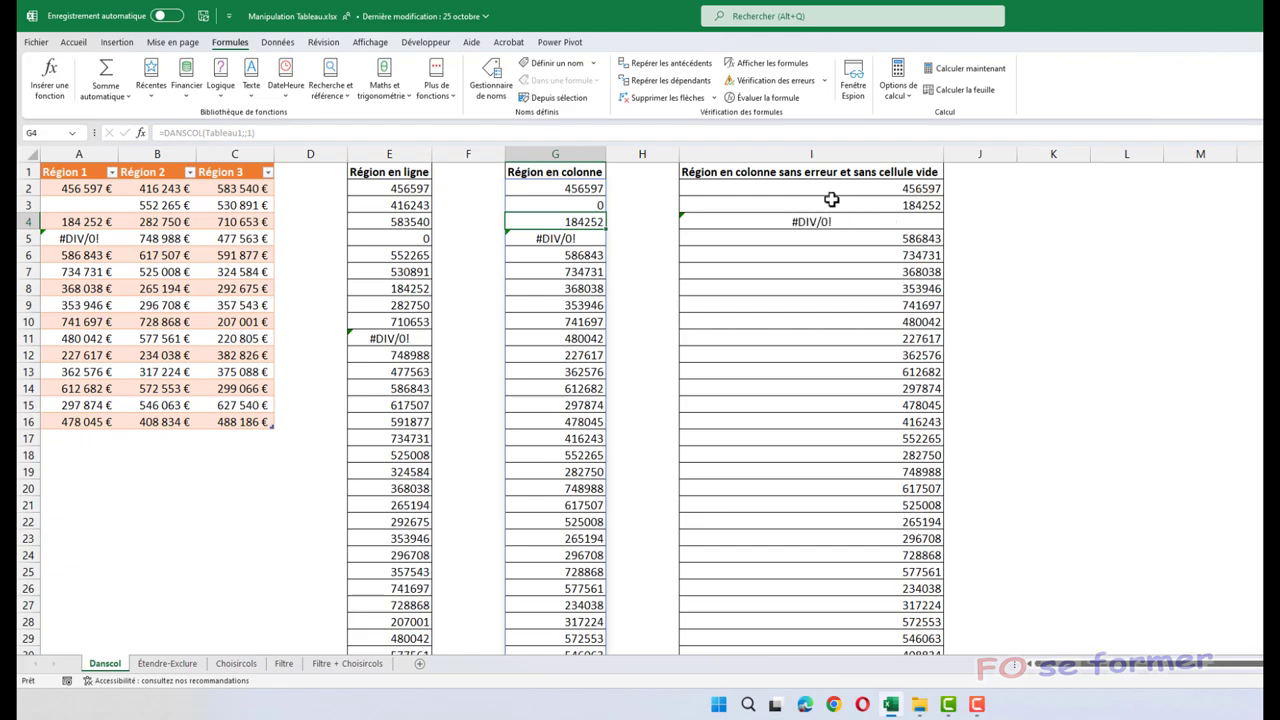
pyautogui.click(820, 187)
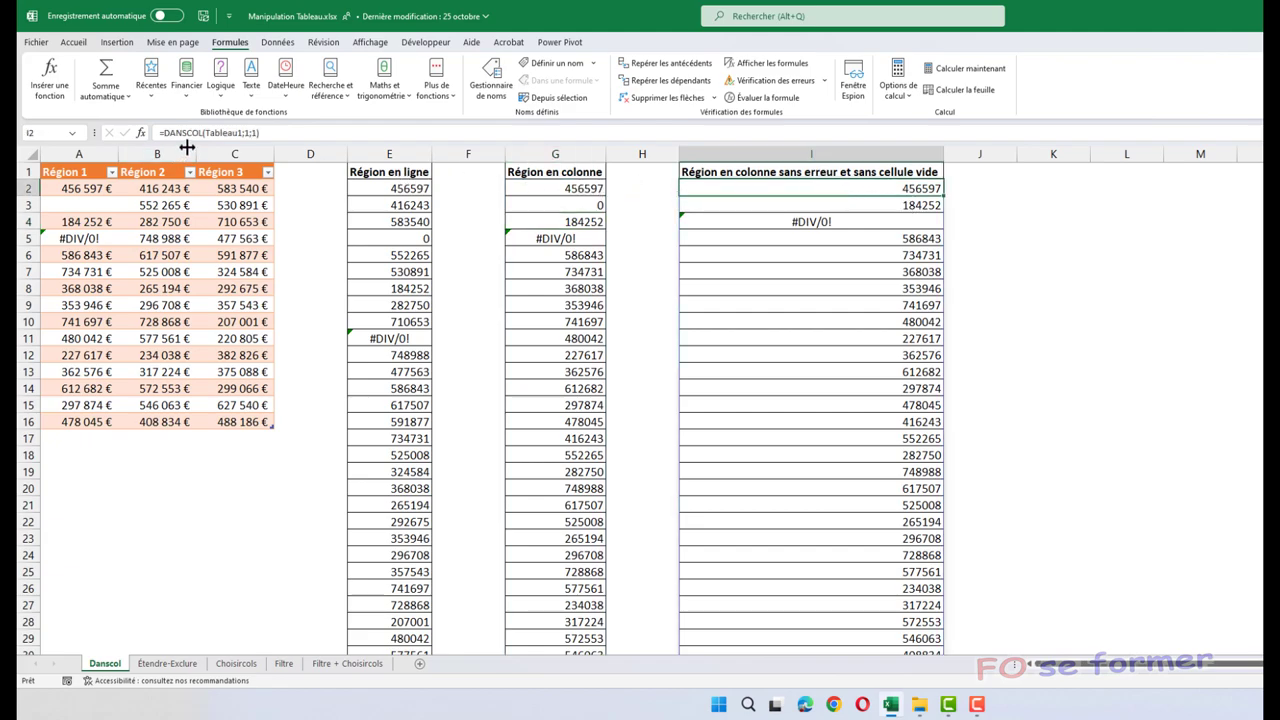
# Change Ignore to 2 so error cells are skipped, giving =DANSCOL(Tableau1;2;1)
pyautogui.click(141, 133)
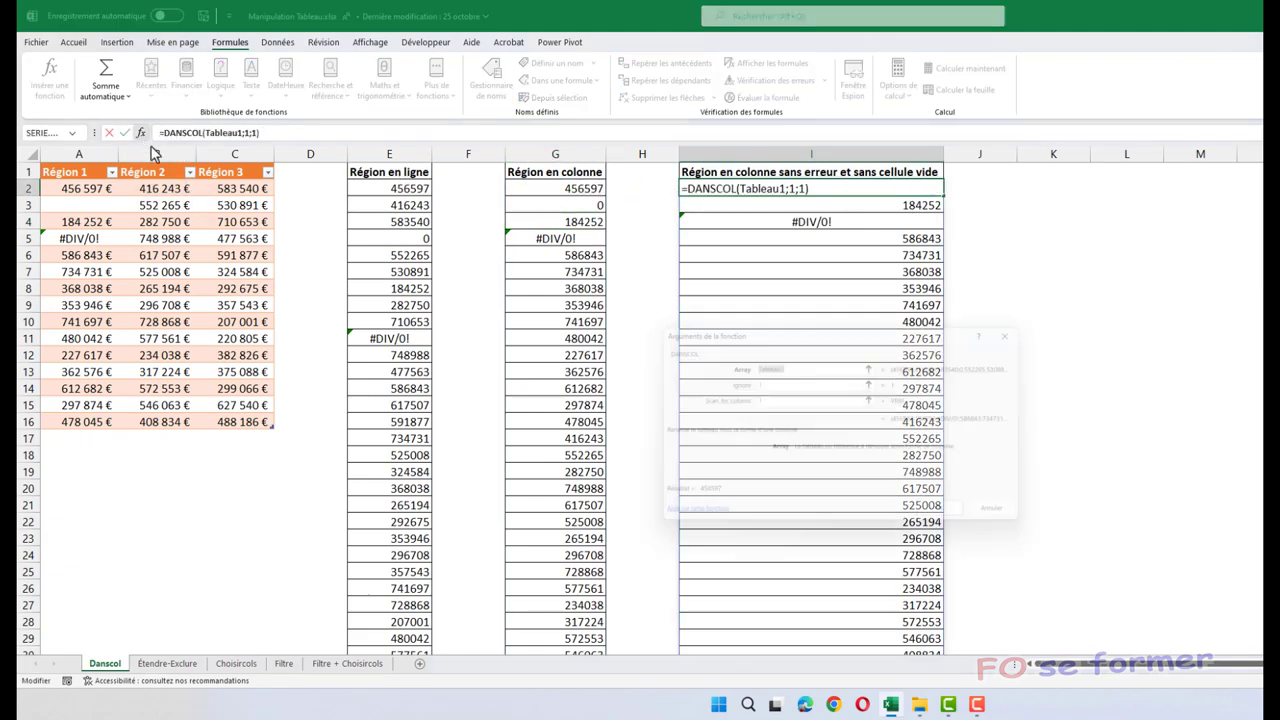
pyautogui.click(731, 364)
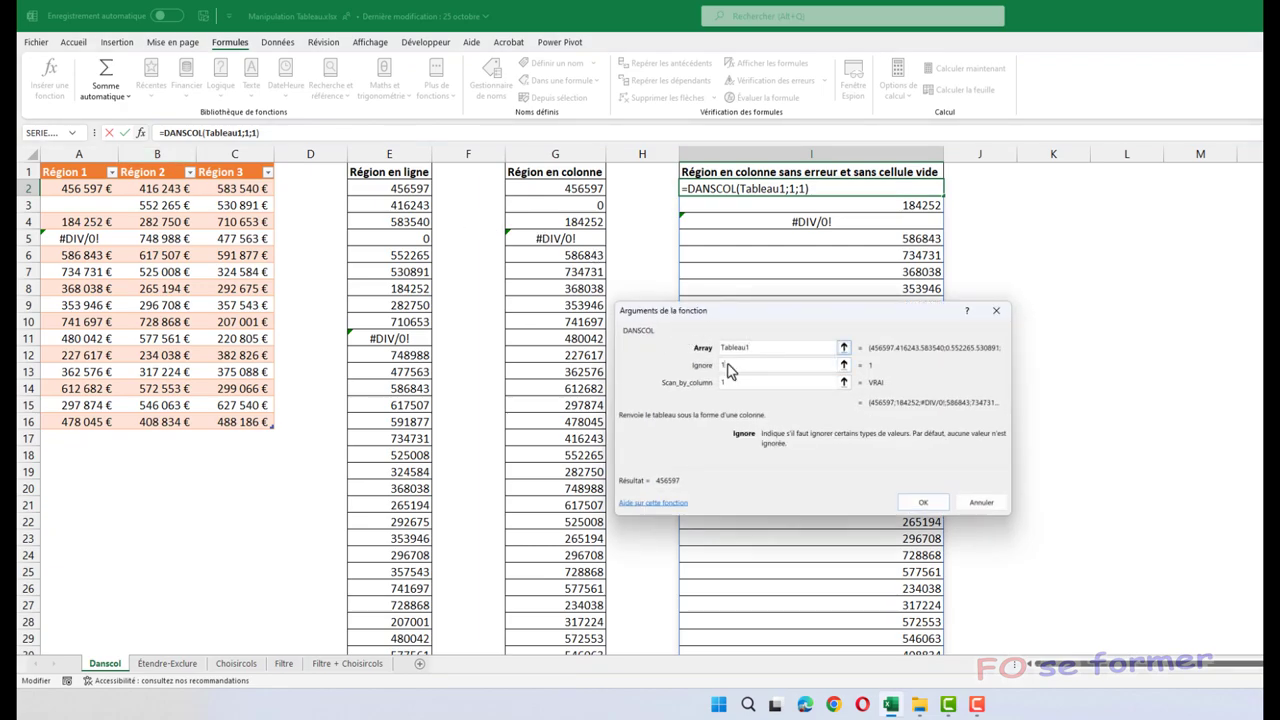
pyautogui.press('BackSpace')
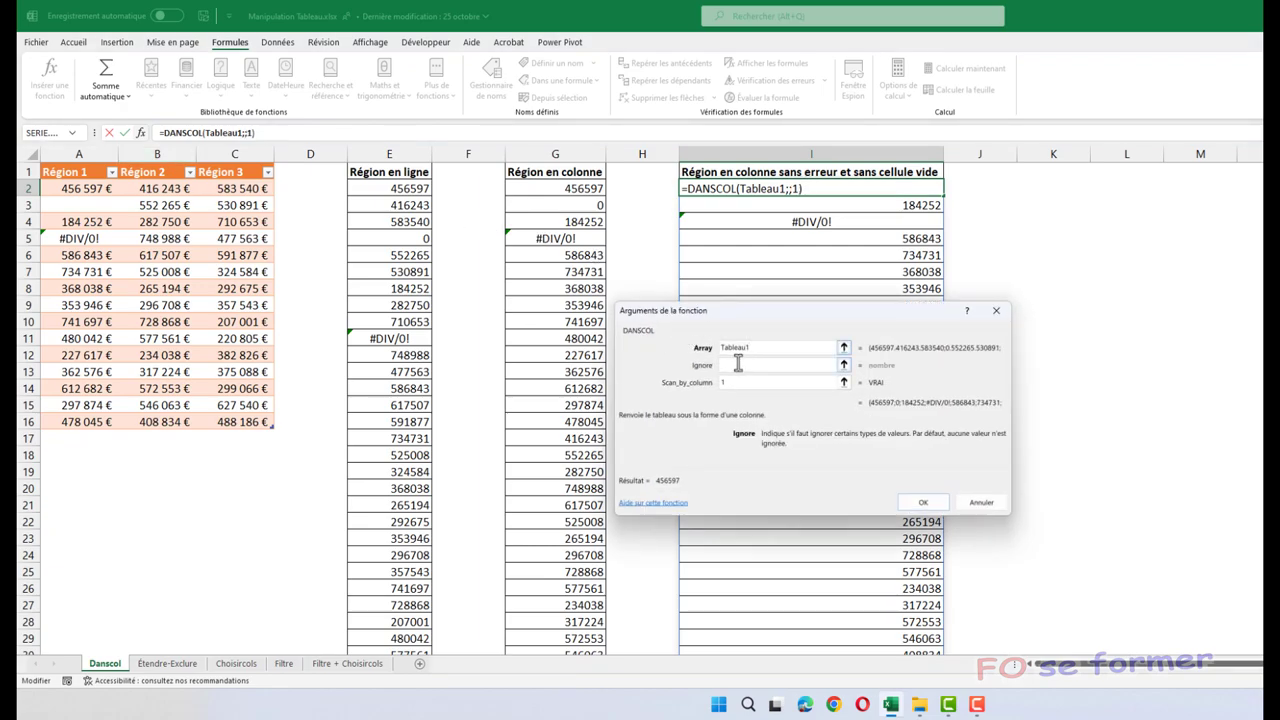
pyautogui.write('2')
pyautogui.click(919, 503)
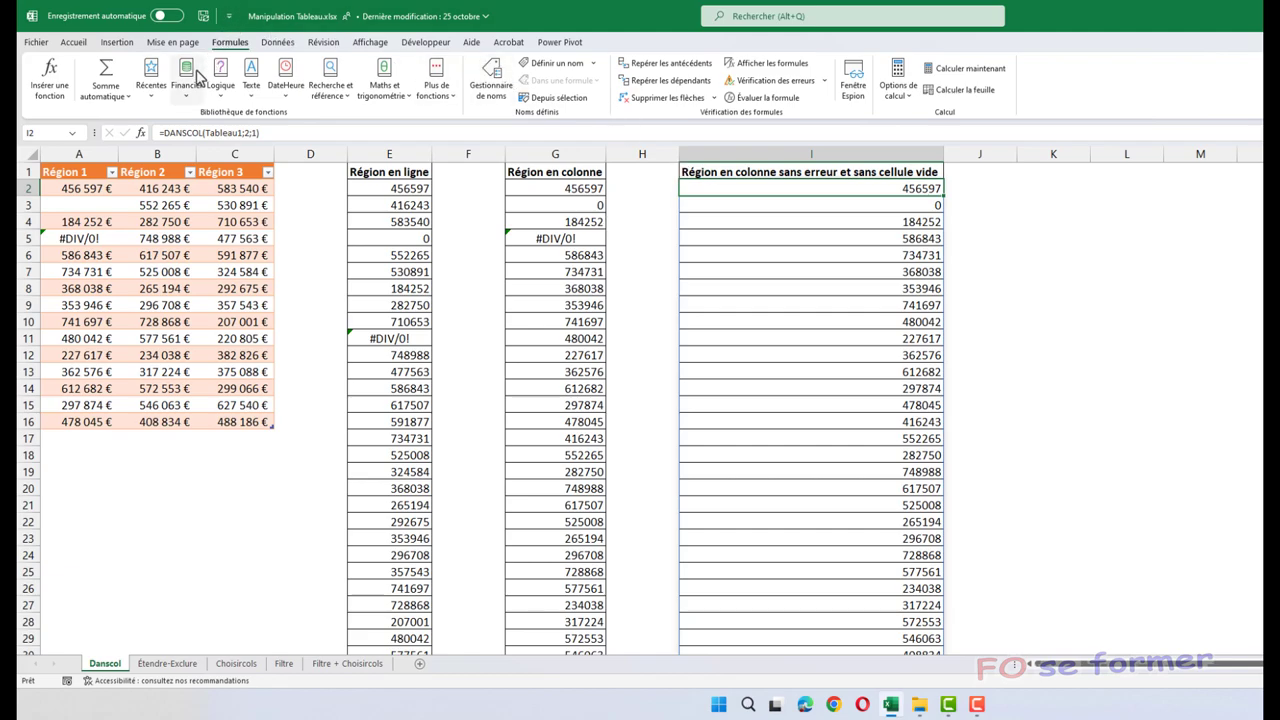
# Set DANSCOL's Ignore argument to 3 in I2, giving =DANSCOL(Tableau1;3;1) without blanks or errors
pyautogui.press('F2')
pyautogui.hotkey('shift', 'F3')
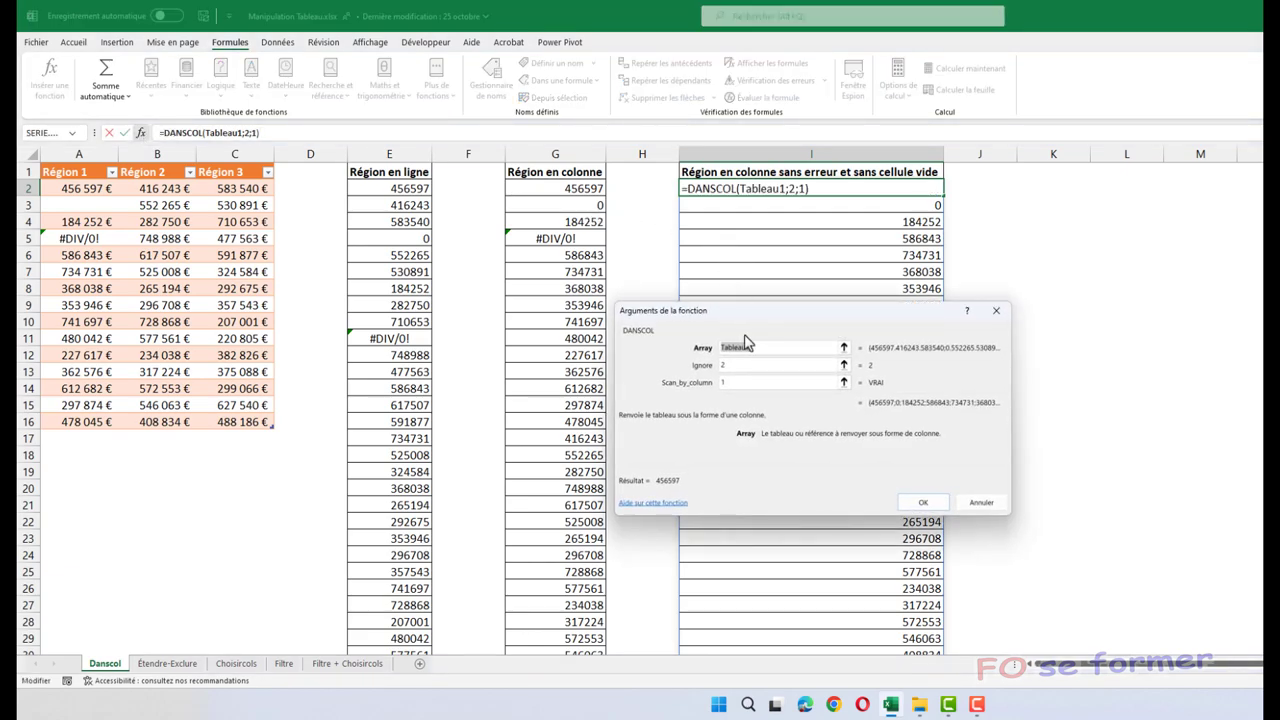
pyautogui.press('Tab')
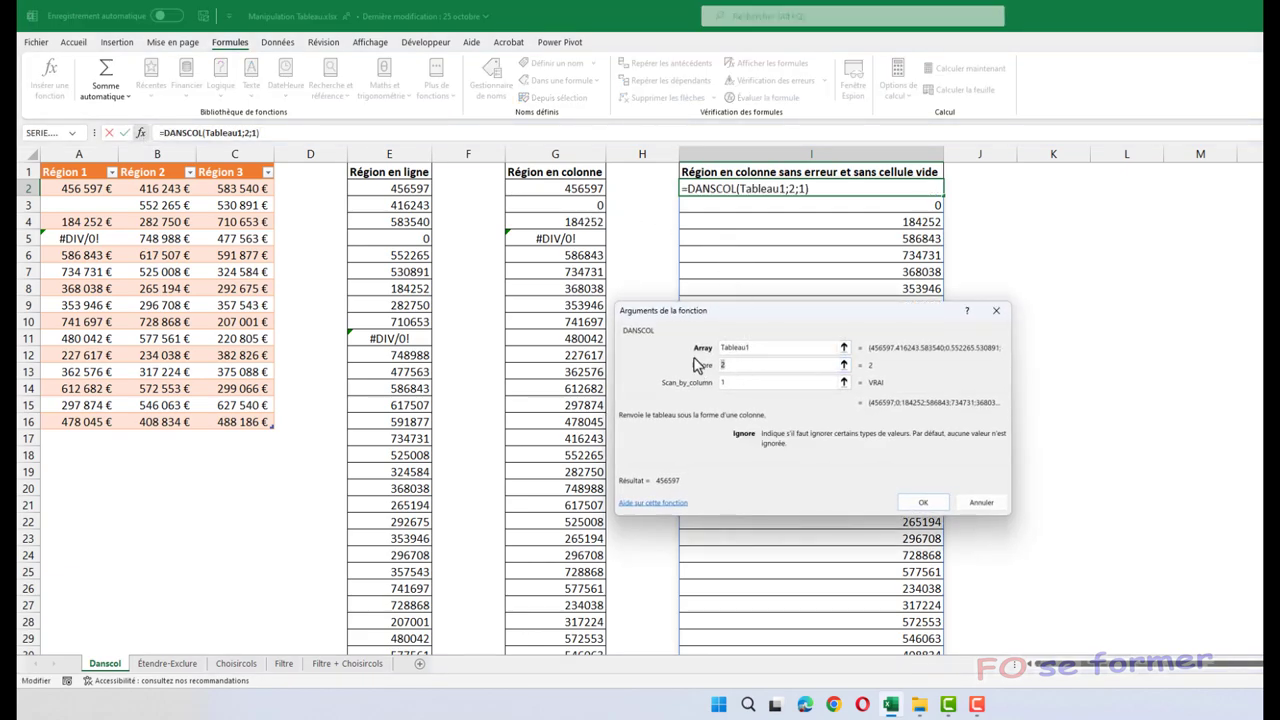
pyautogui.write('3')
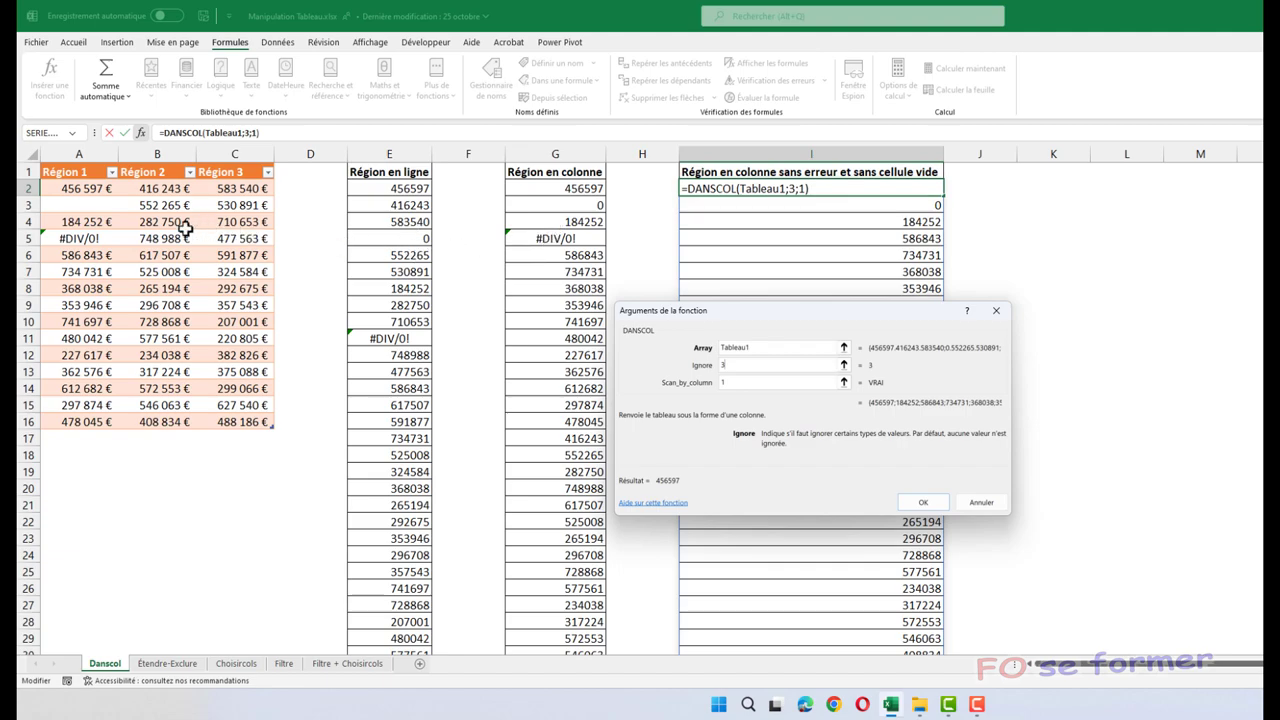
pyautogui.click(926, 503)
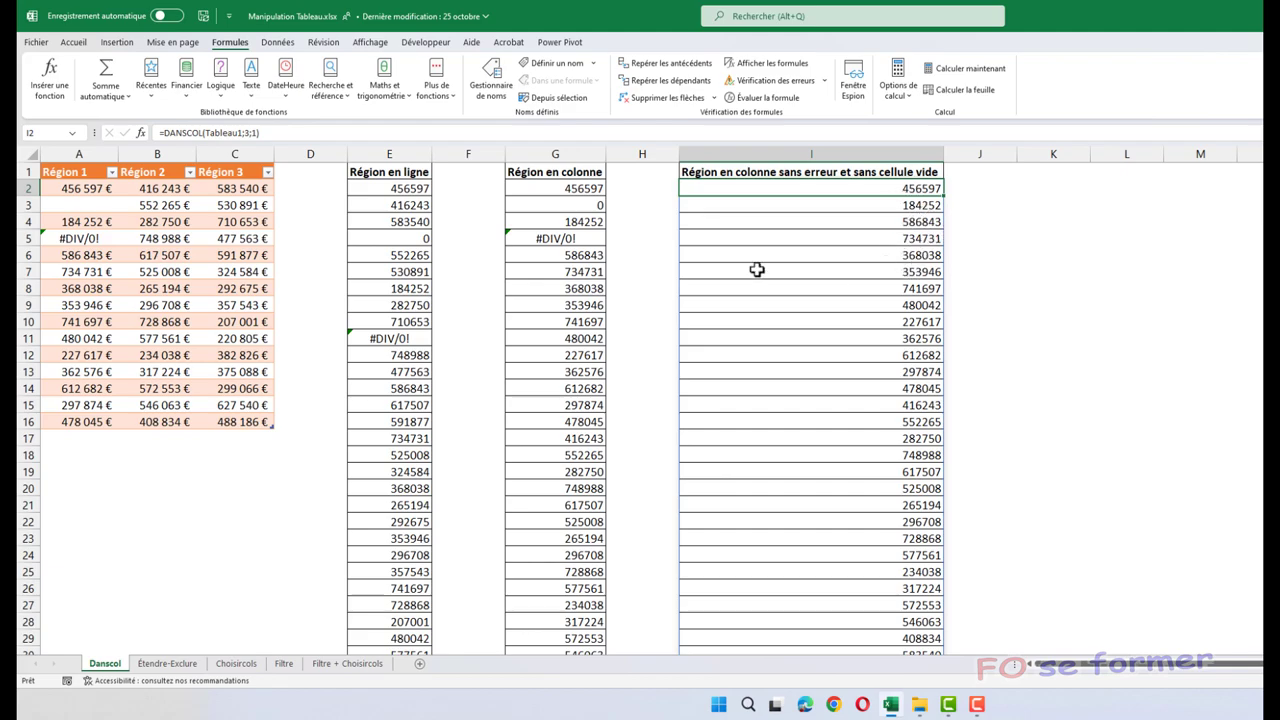
pyautogui.scroll(-2, 920, 300)
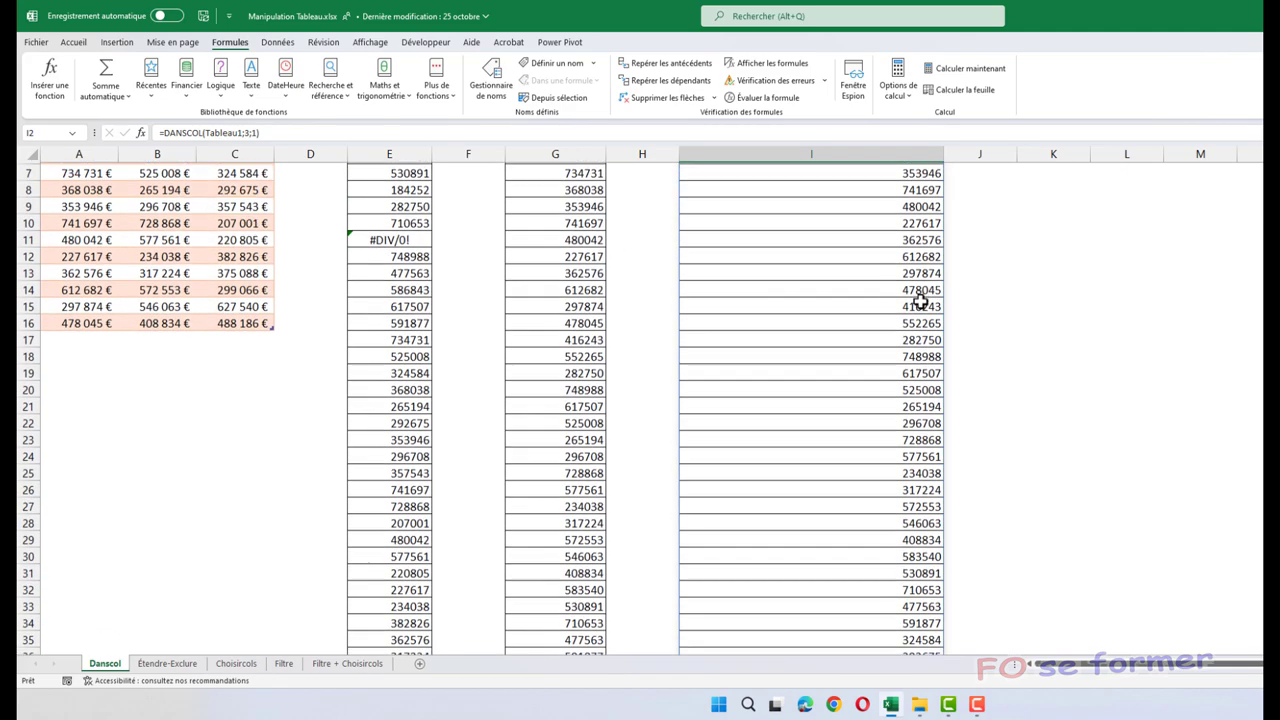
pyautogui.scroll(-4, 850, 350)
pyautogui.scroll(-1, 886, 414)
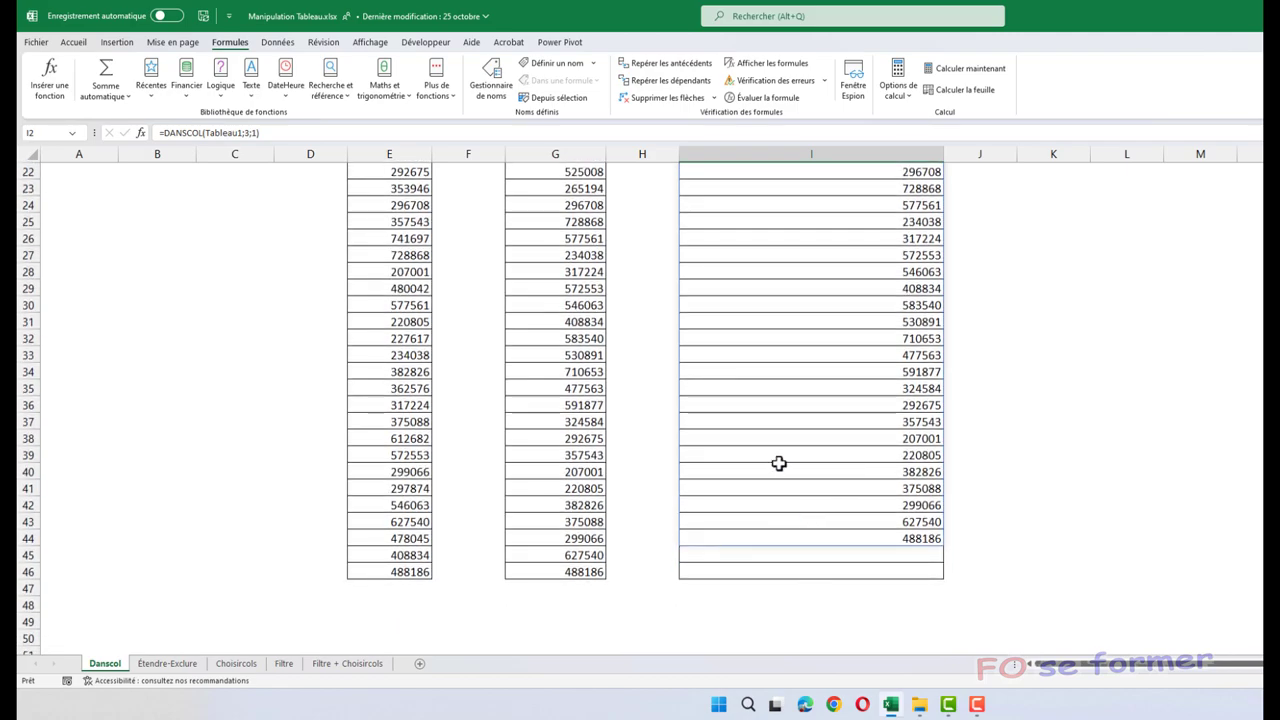
pyautogui.scroll(5, 779, 463)
pyautogui.scroll(2, 779, 463)
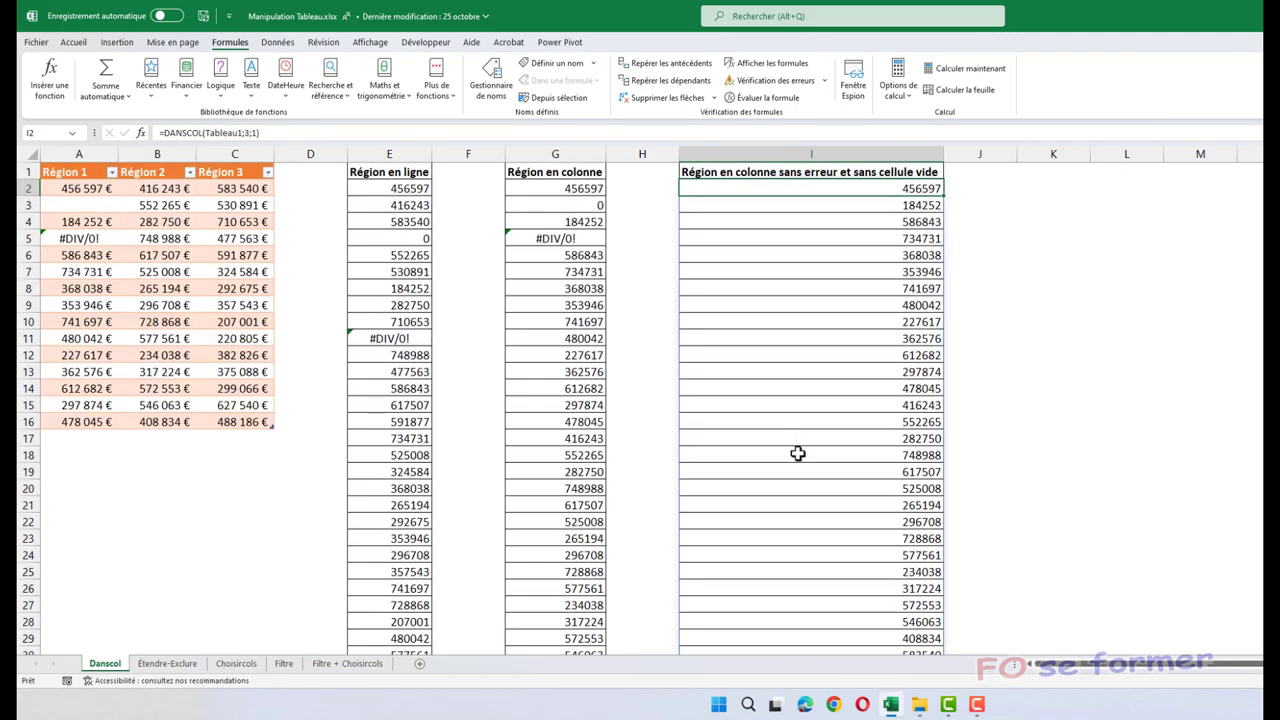
pyautogui.click(73, 207)
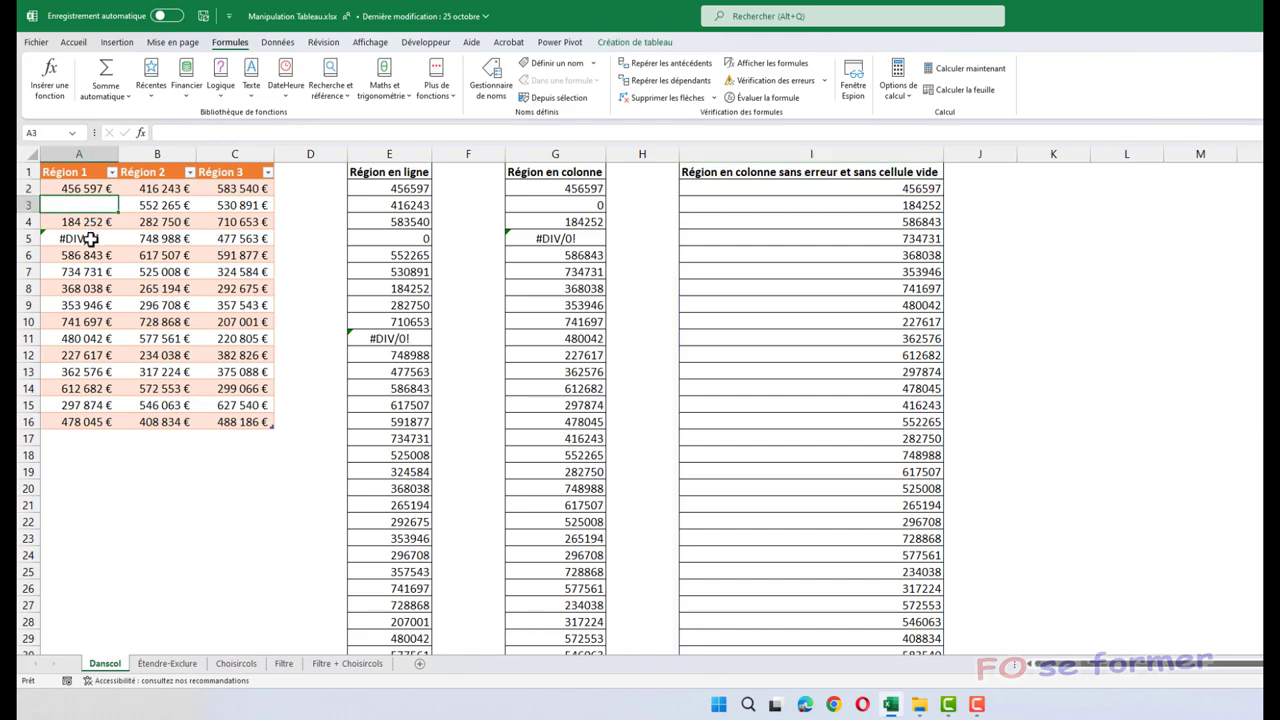
pyautogui.click(91, 238)
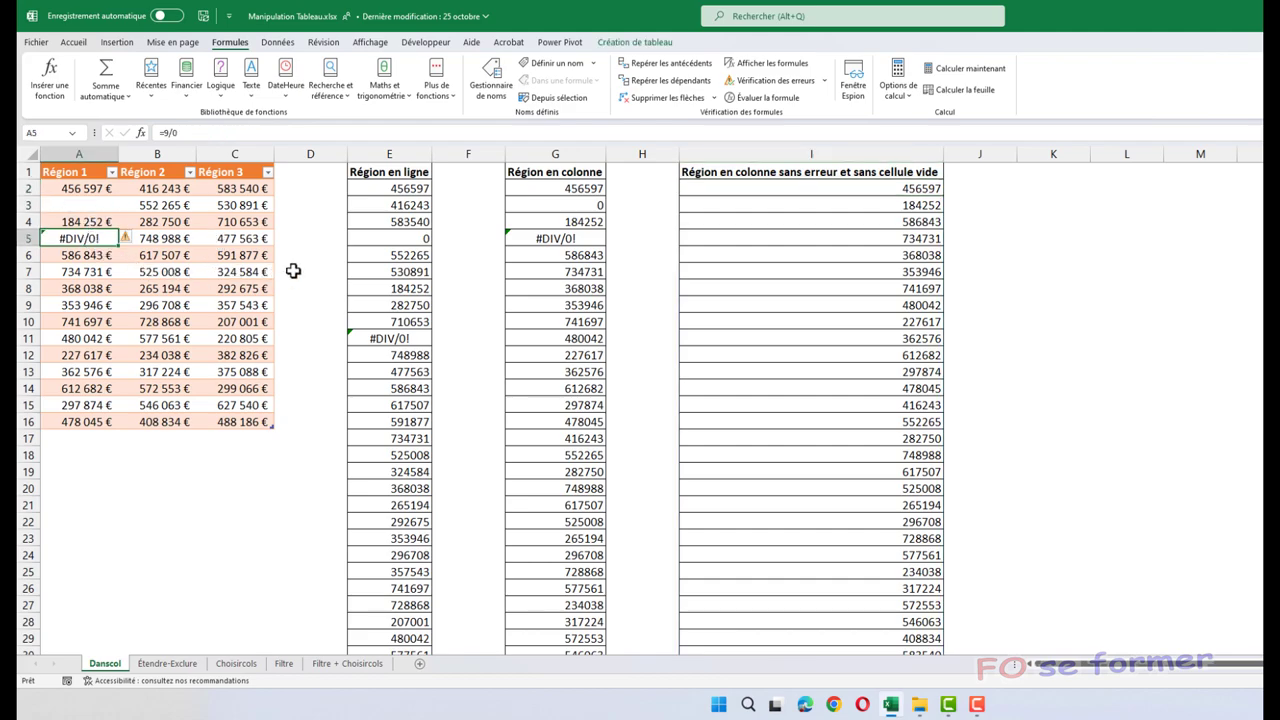
pyautogui.click(417, 238)
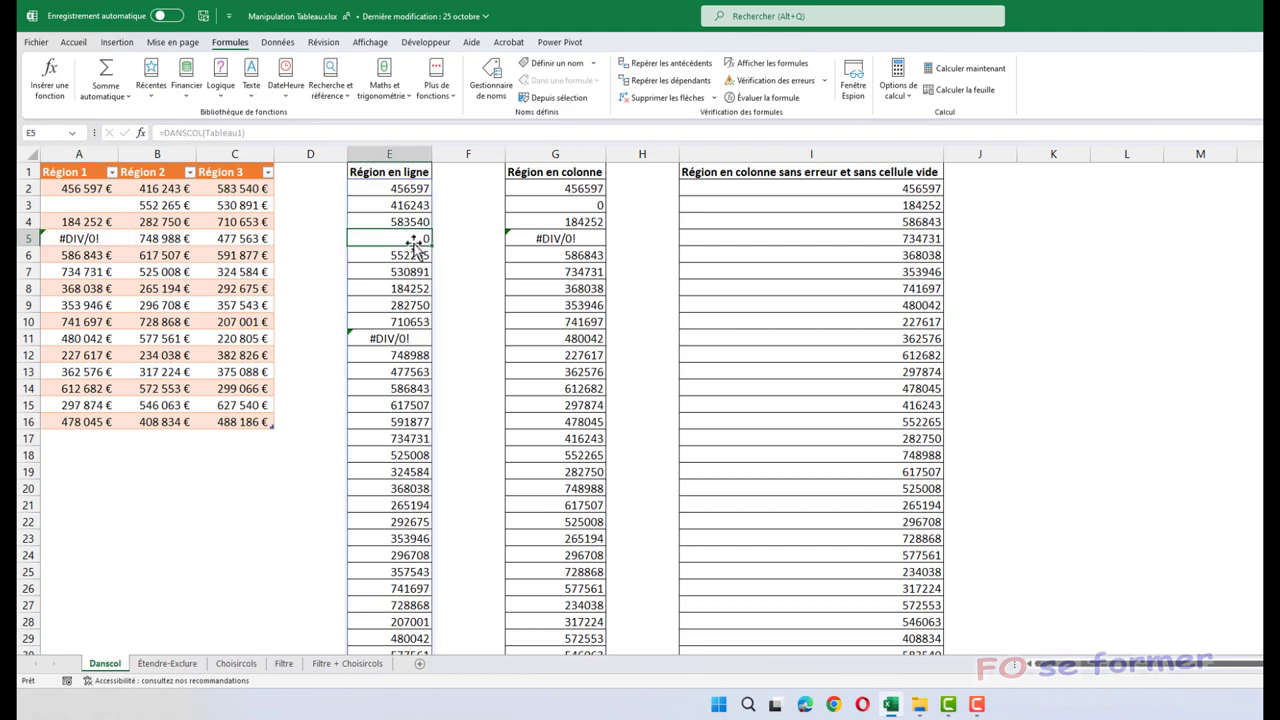
pyautogui.click(388, 337)
pyautogui.click(552, 204)
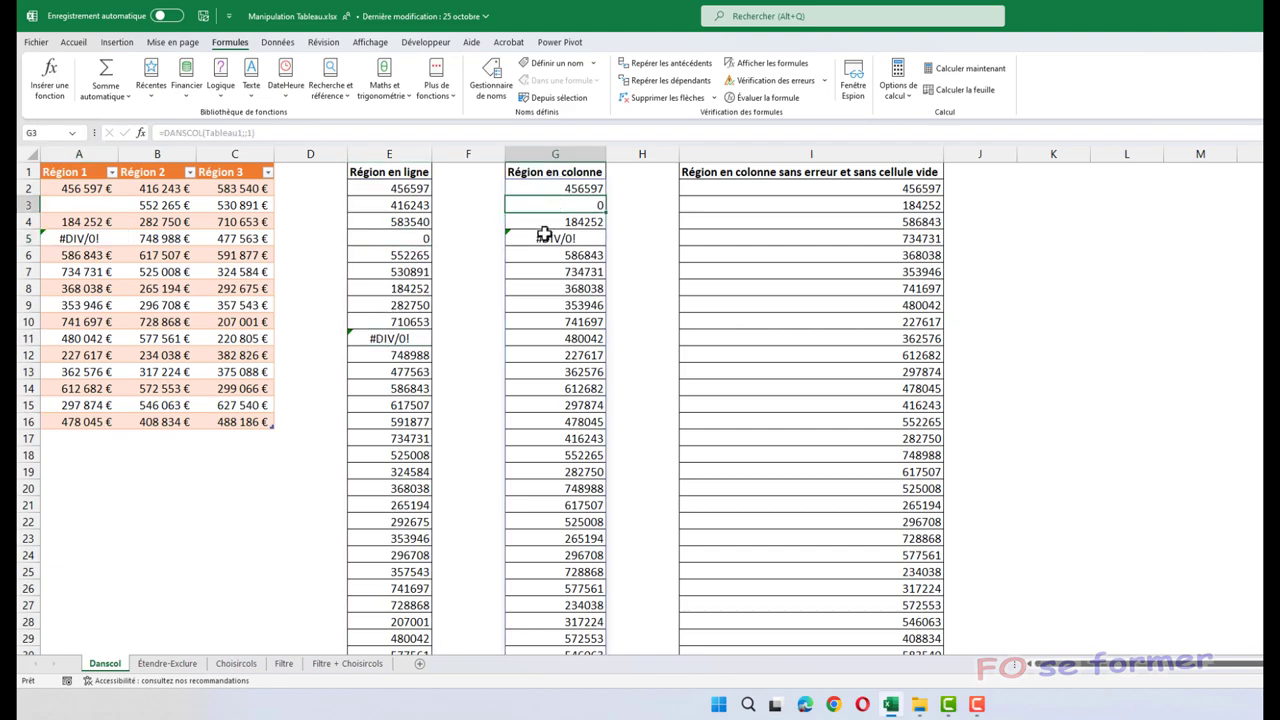
pyautogui.click(541, 237)
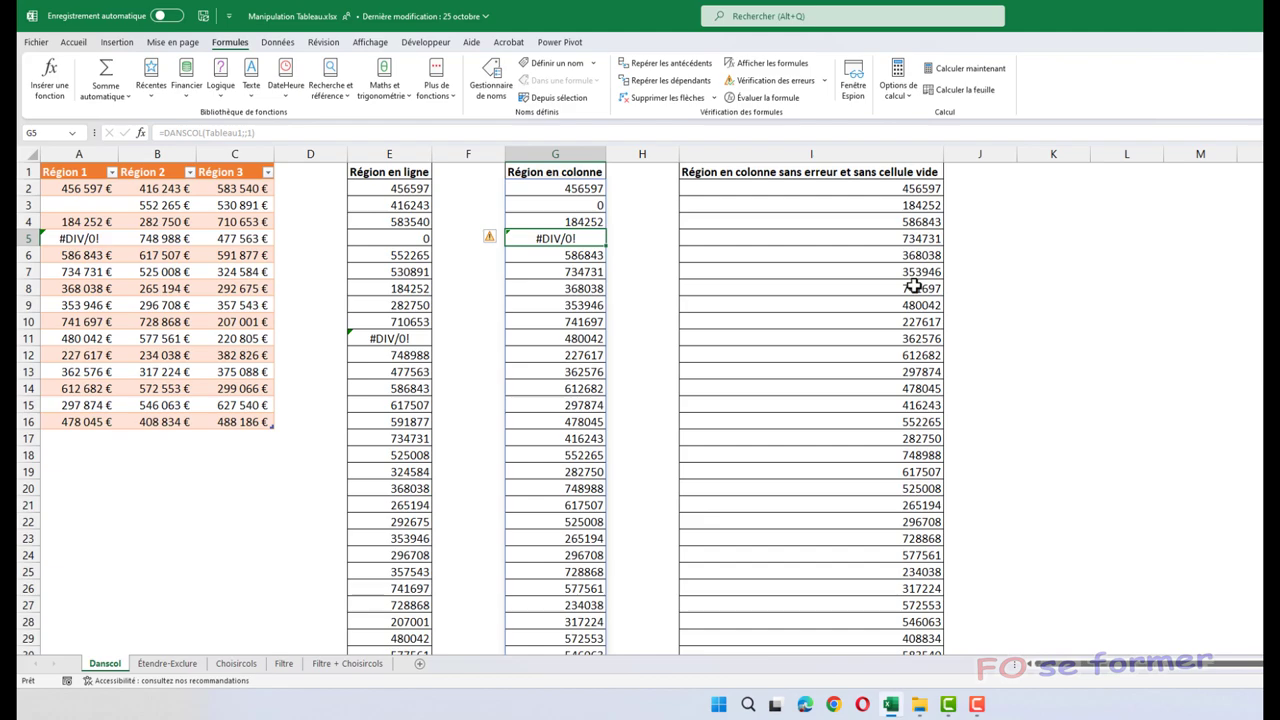